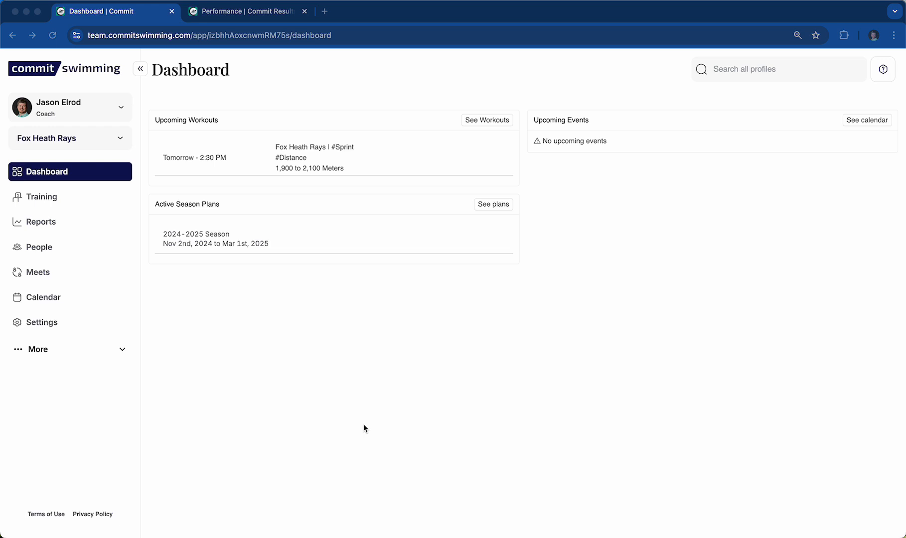
- Compare the new team dashboard with the old Workouts site, finishing on the old site's workout list
left_click(260, 11)
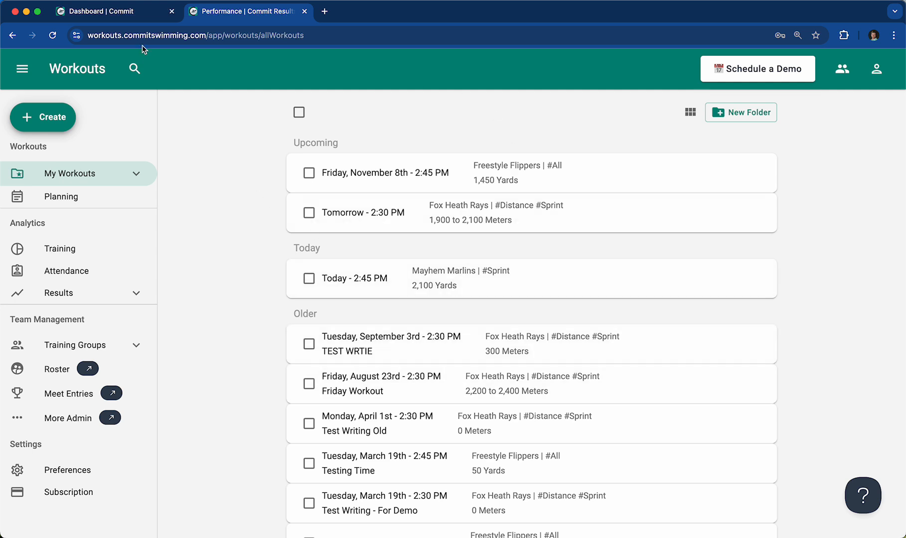
left_click(134, 12)
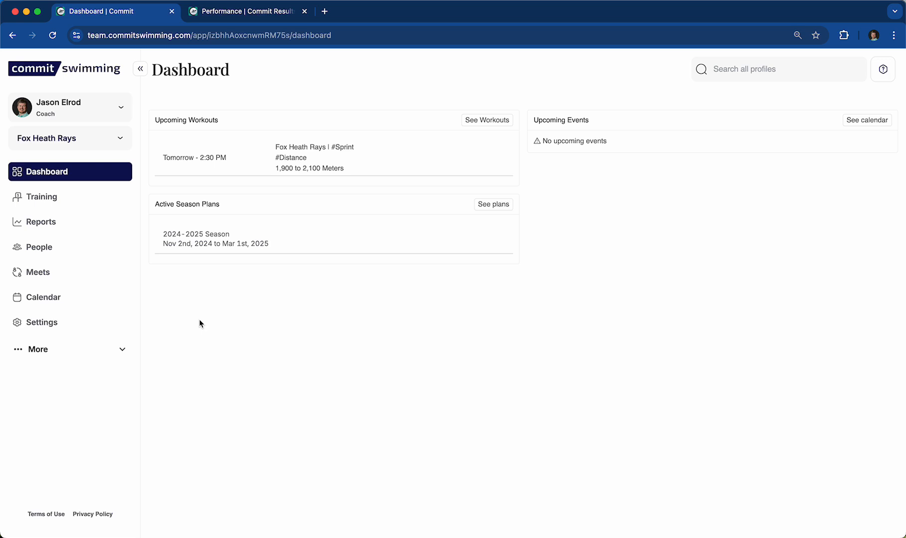
left_click(282, 12)
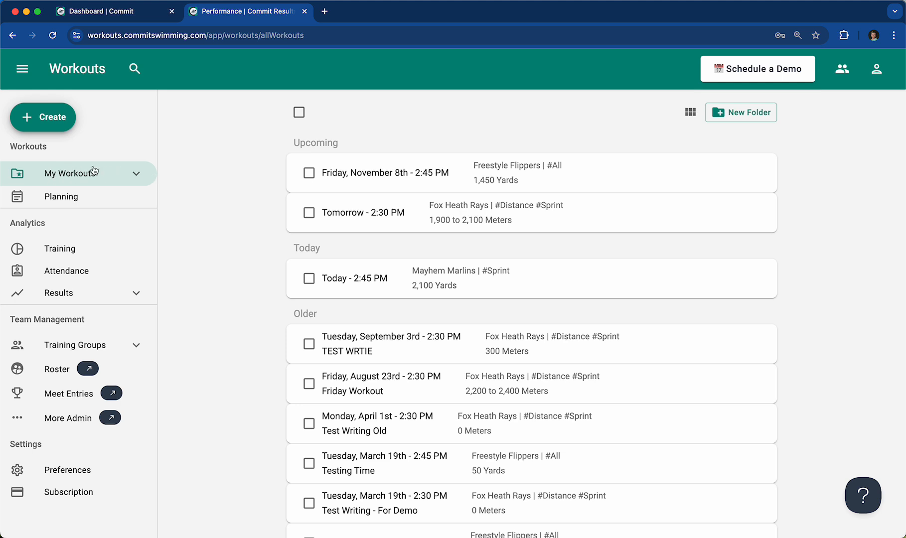
- Look through the old site's season planning, training analytics, attendance and meet performance results pages
left_click(140, 173)
left_click(139, 173)
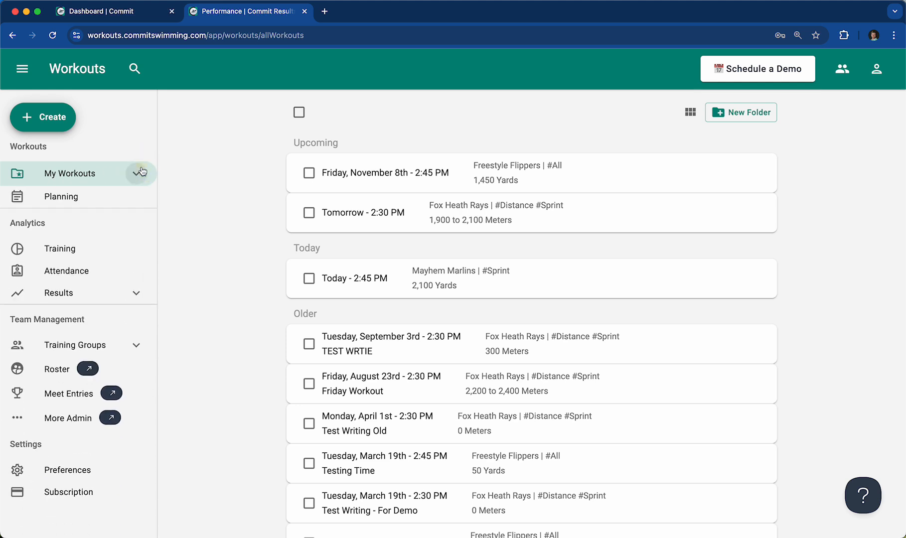
left_click(76, 197)
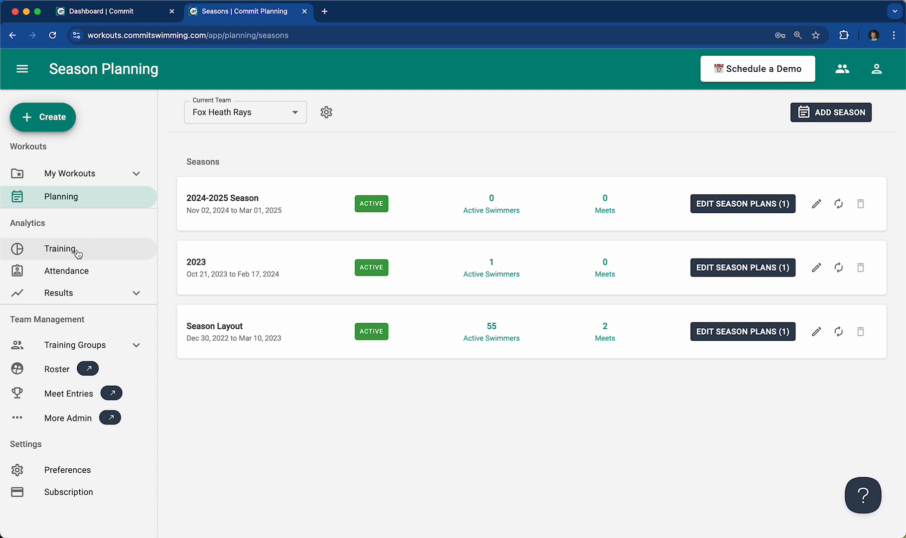
left_click(76, 249)
left_click(76, 275)
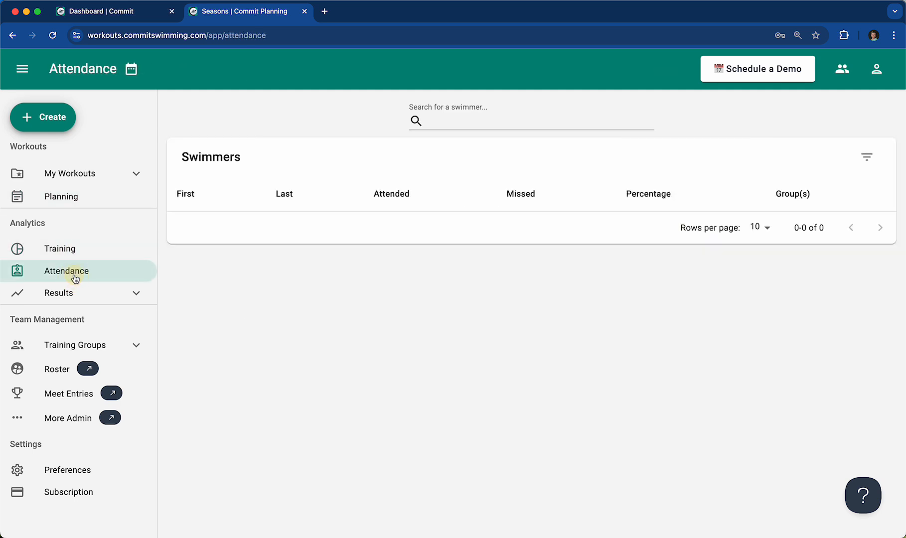
left_click(68, 294)
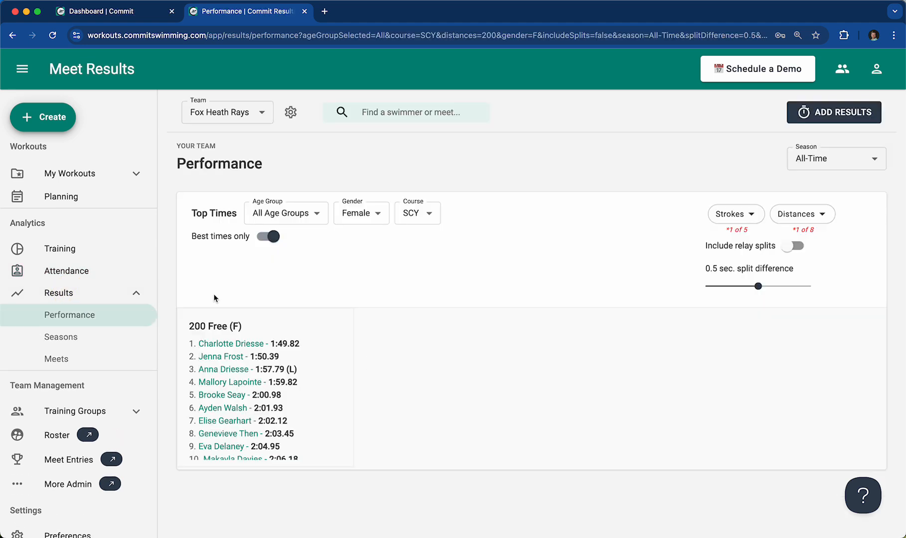
- Review the old site's training groups, personal preferences and subscription plans, and return to My Workouts
left_click(75, 411)
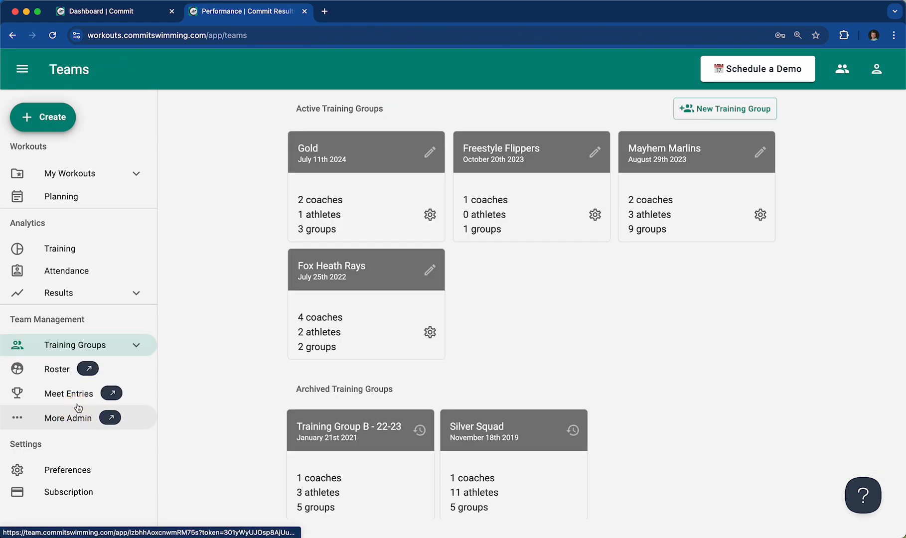
left_click(81, 473)
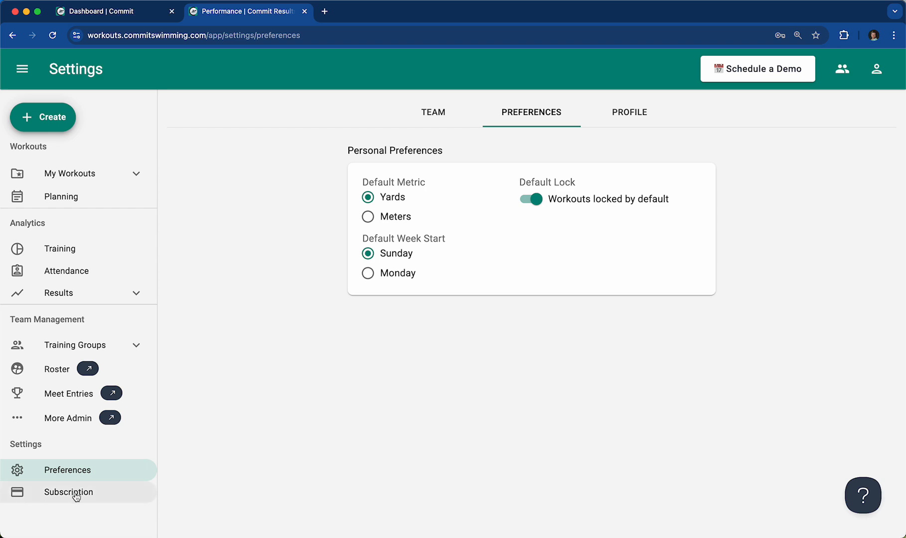
left_click(75, 493)
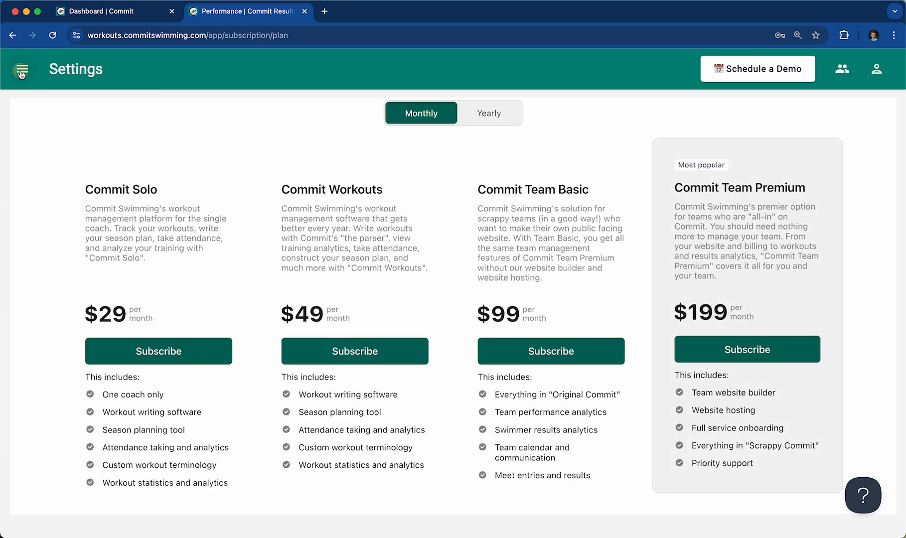
left_click(22, 69)
left_click(70, 174)
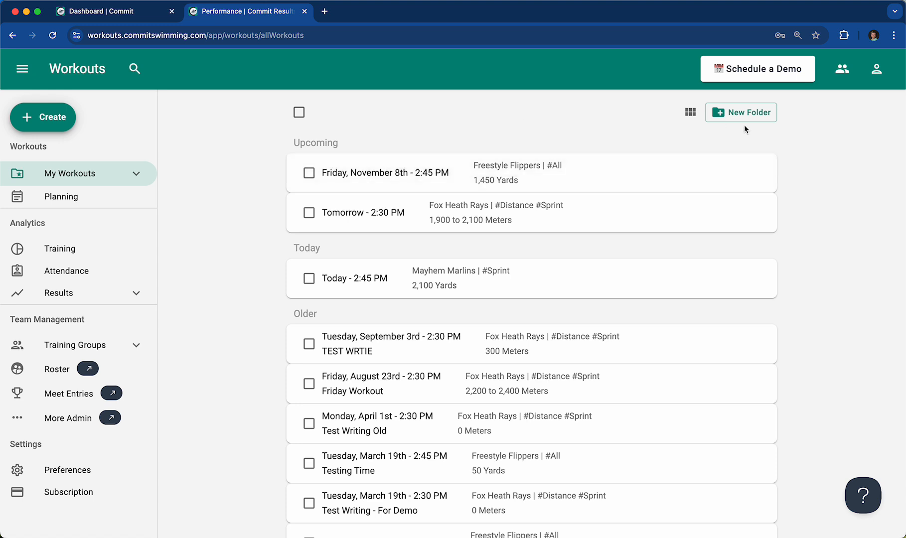
- View the coach's own profile details from the account options and cancel out of them
left_click(878, 70)
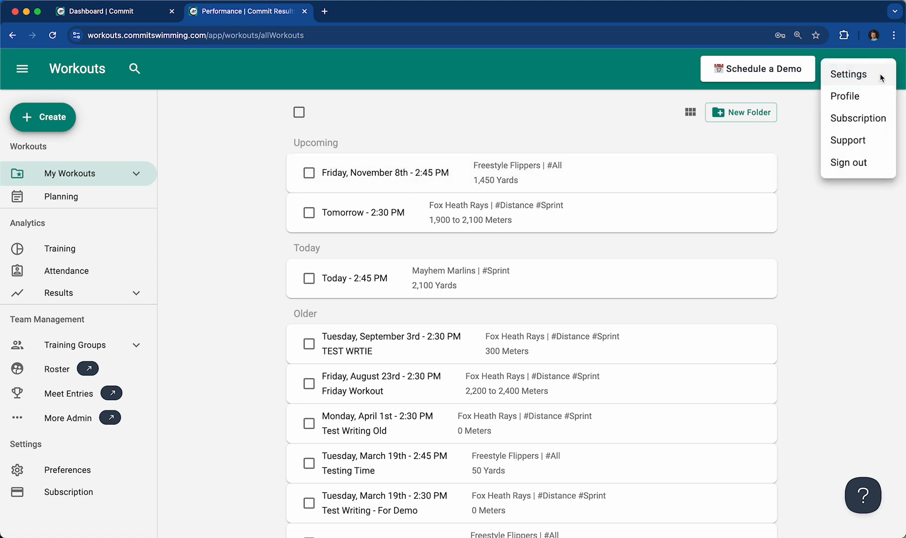
left_click(852, 101)
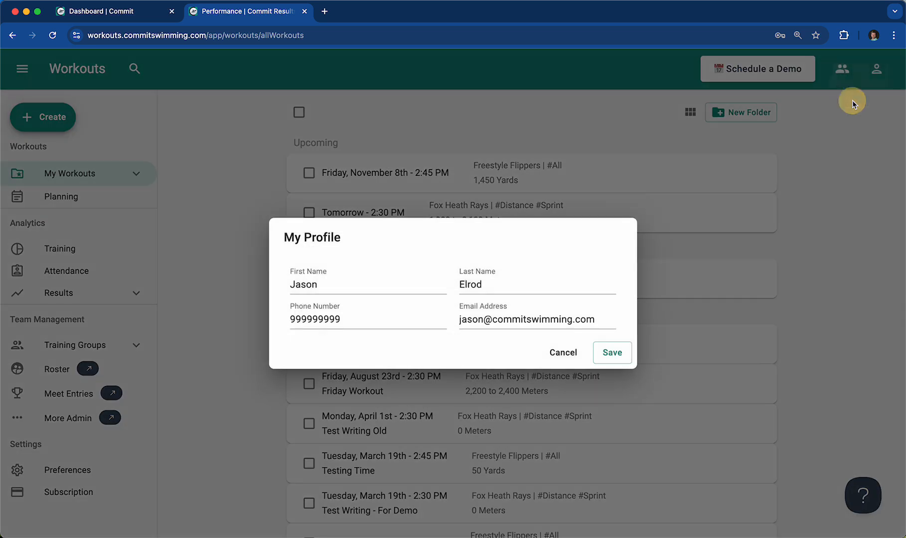
left_click(558, 353)
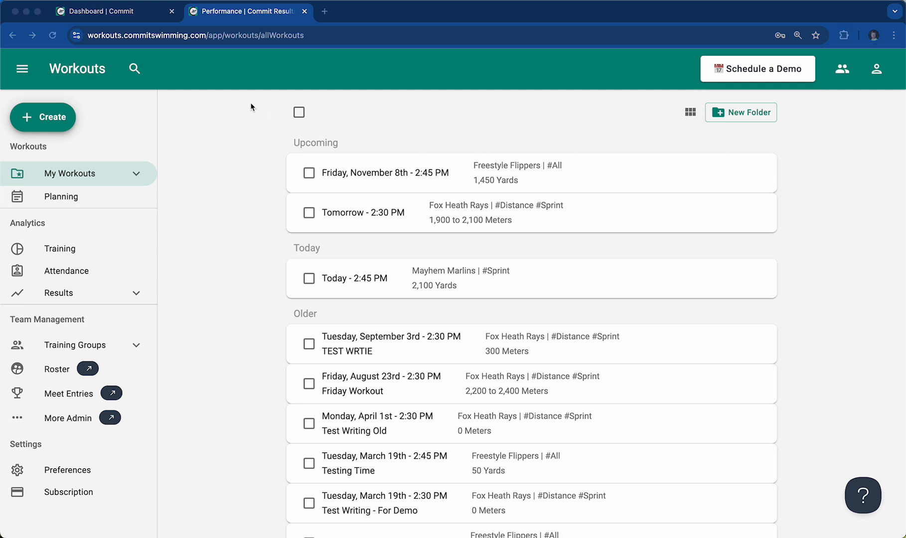
left_click(241, 138)
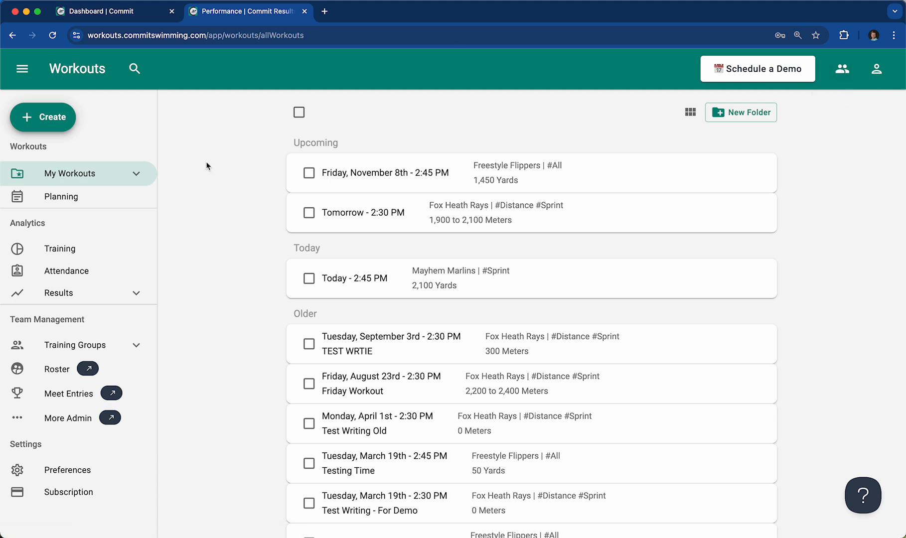
- Switch to the new team dashboard and look through the Training section's workouts, season planning and groups
left_click(128, 20)
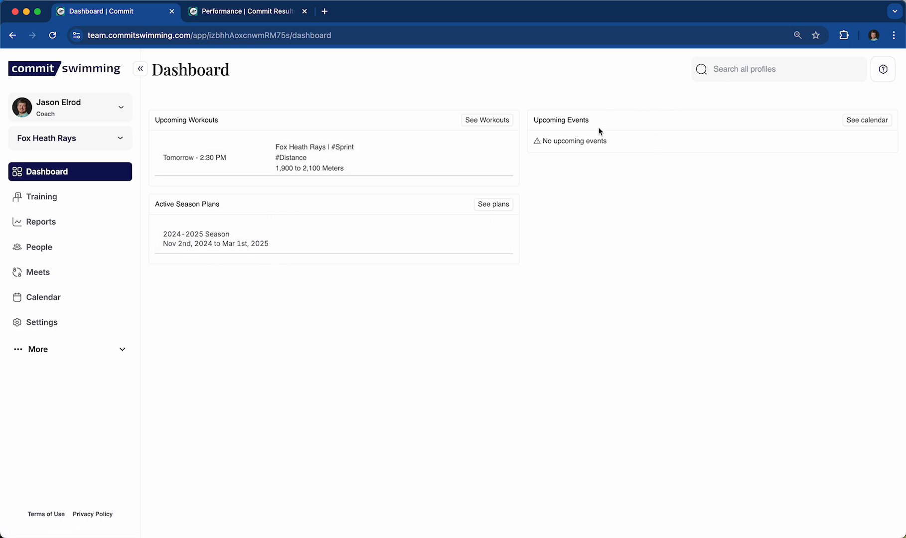
left_click(58, 199)
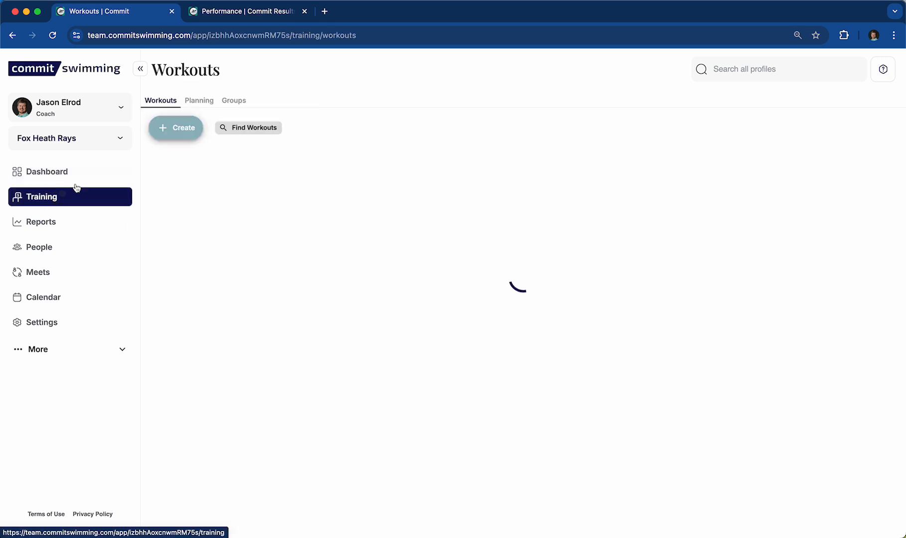
scroll(369, 214, "down", 5)
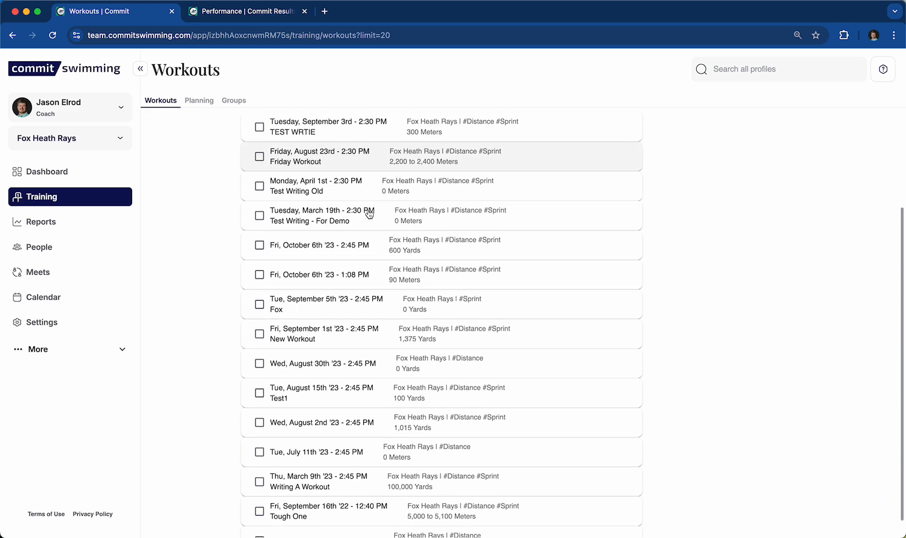
scroll(368, 214, "up", 5)
left_click(199, 100)
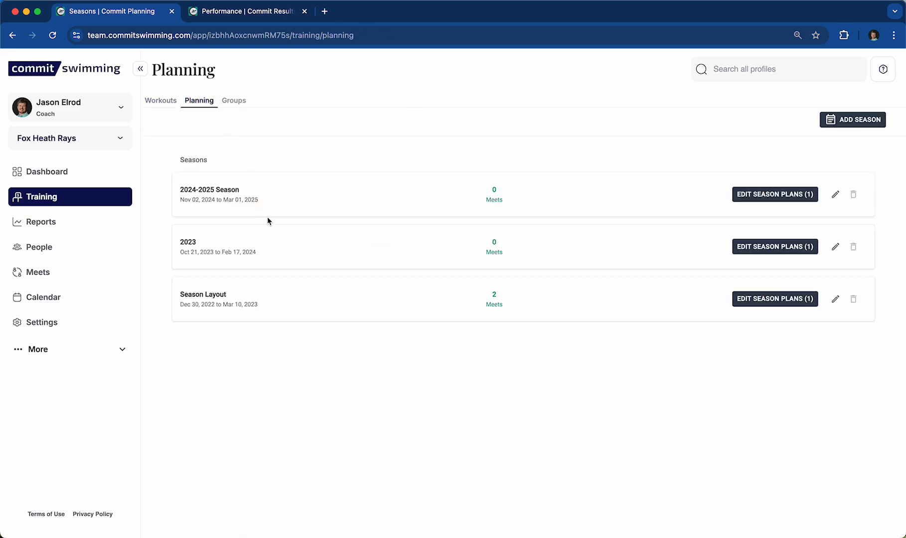
left_click(237, 100)
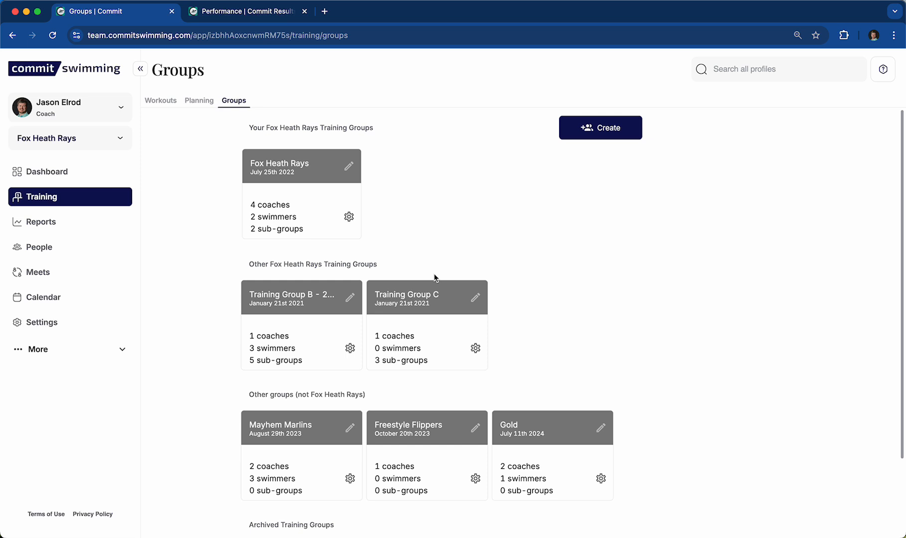
- Look through the training, performance, attendance and financial reports for Fox Heath Rays
left_click(64, 222)
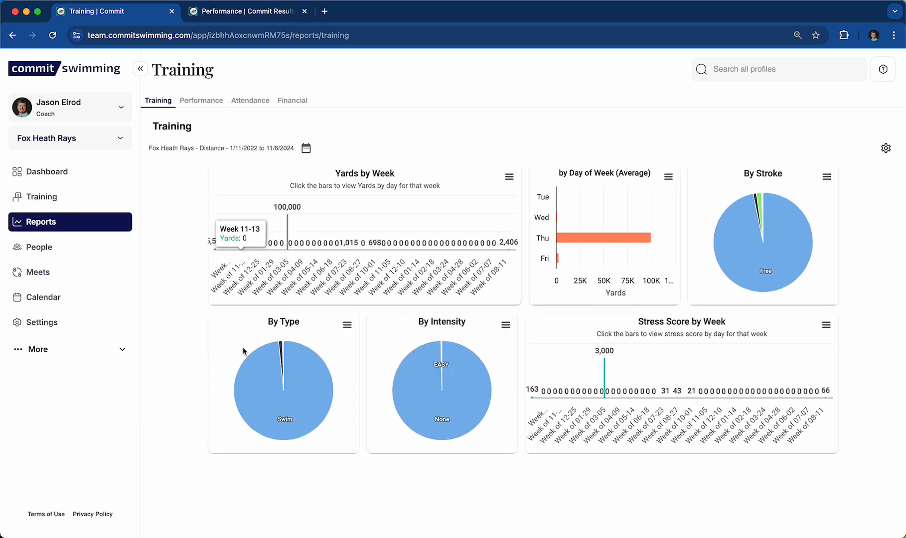
left_click(201, 100)
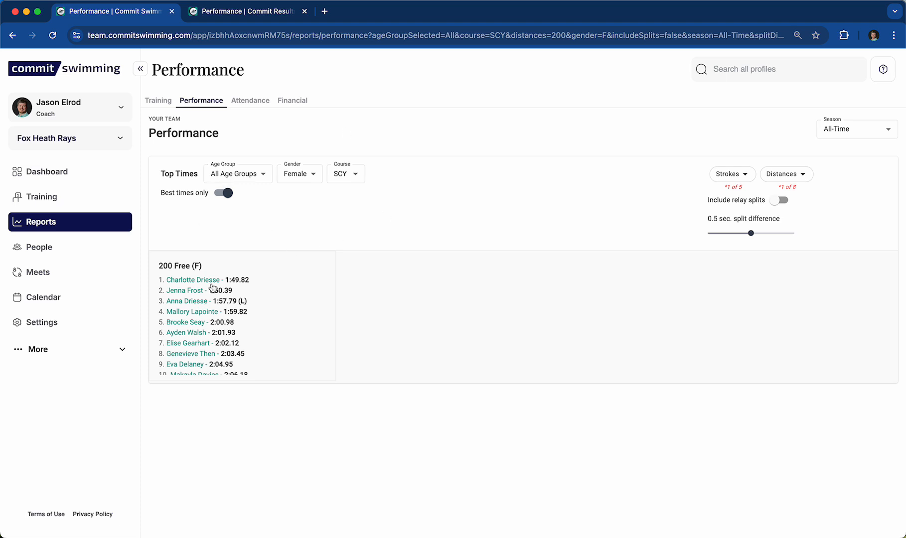
left_click(249, 102)
left_click(293, 101)
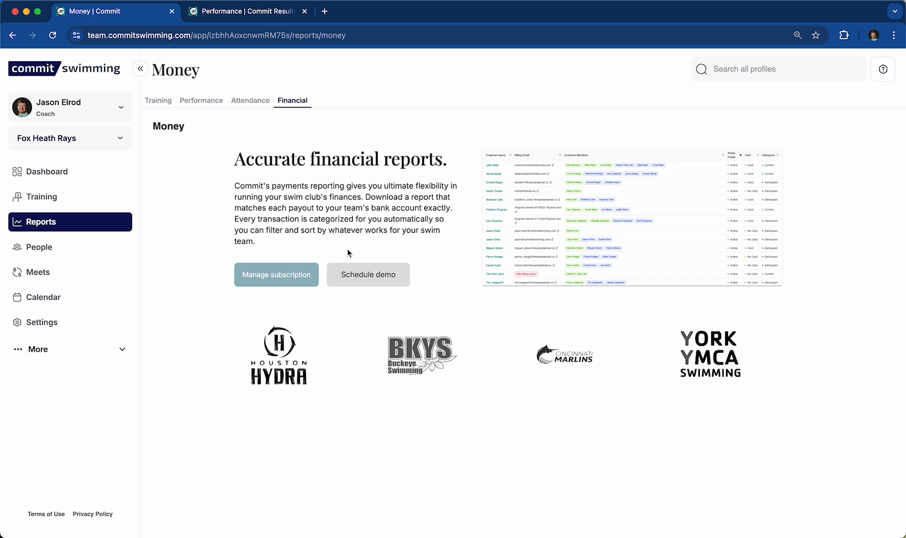
- Open the roster's 8-year-old swimmer in the Fox Heath Rays training group and examine the parent, sibling, contact and season details under Manage
left_click(38, 247)
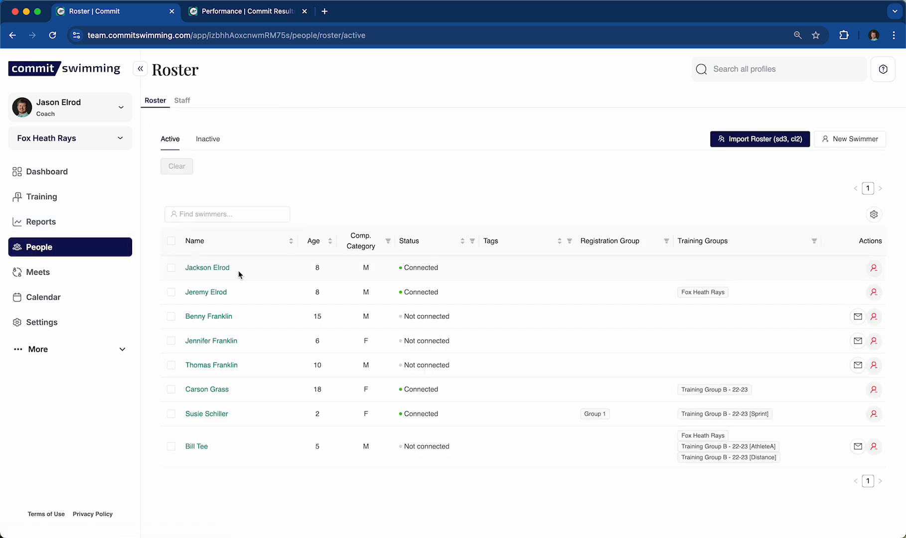
left_click(214, 297)
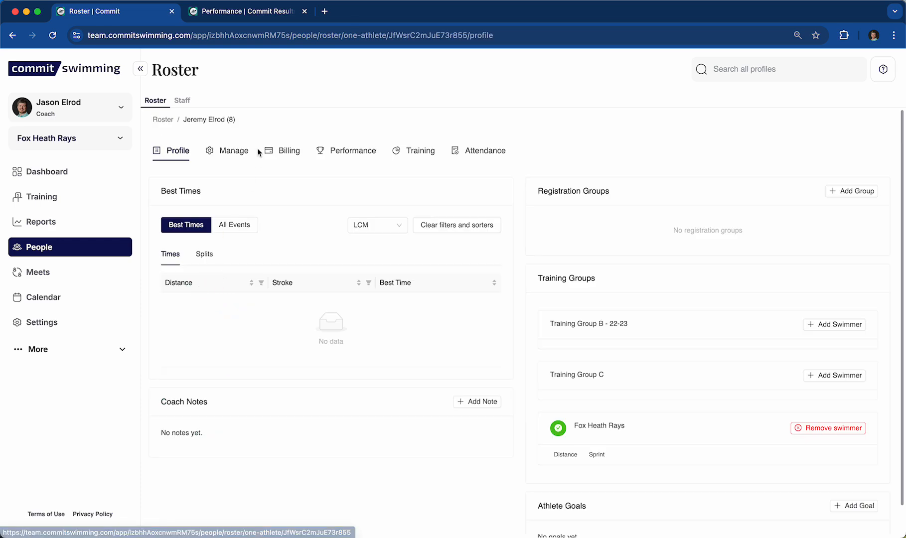
left_click(252, 150)
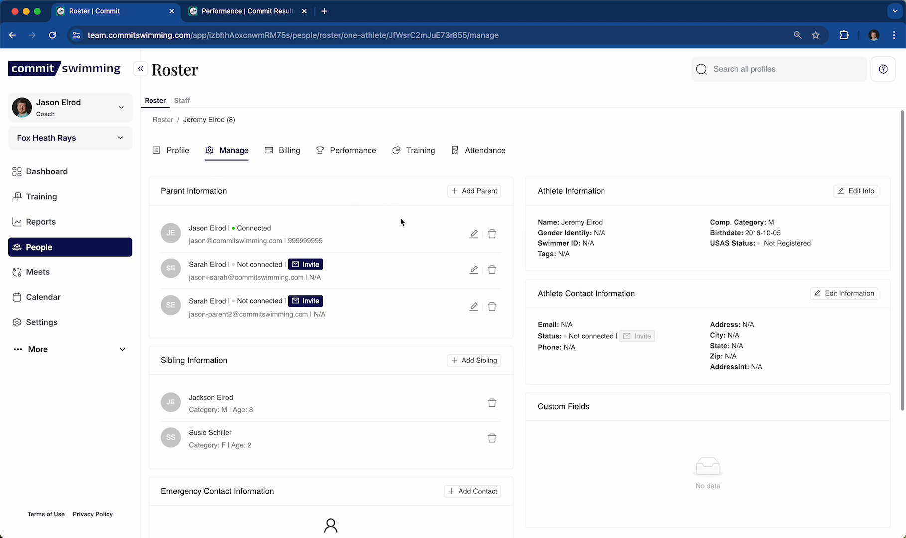
scroll(257, 348, "down", 2)
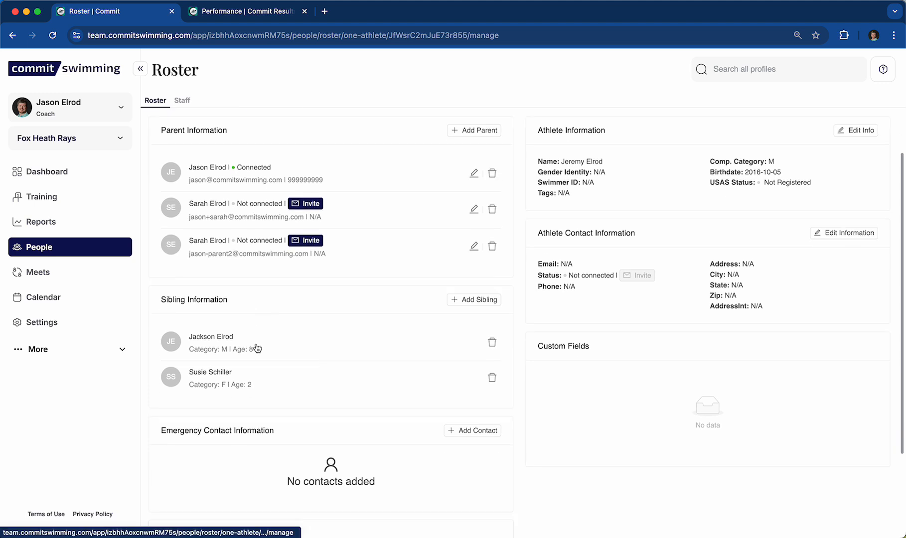
scroll(256, 348, "down", 2)
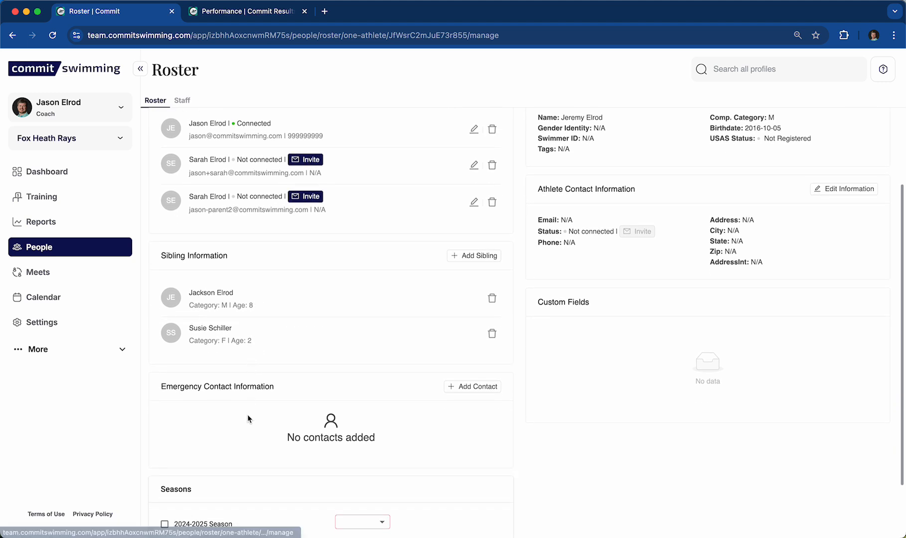
scroll(247, 417, "down", 1)
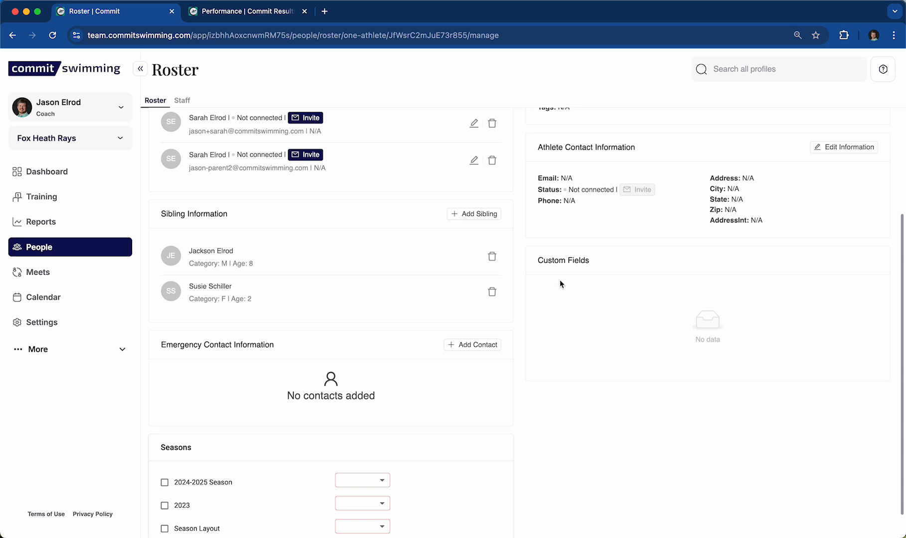
scroll(687, 374, "up", 3)
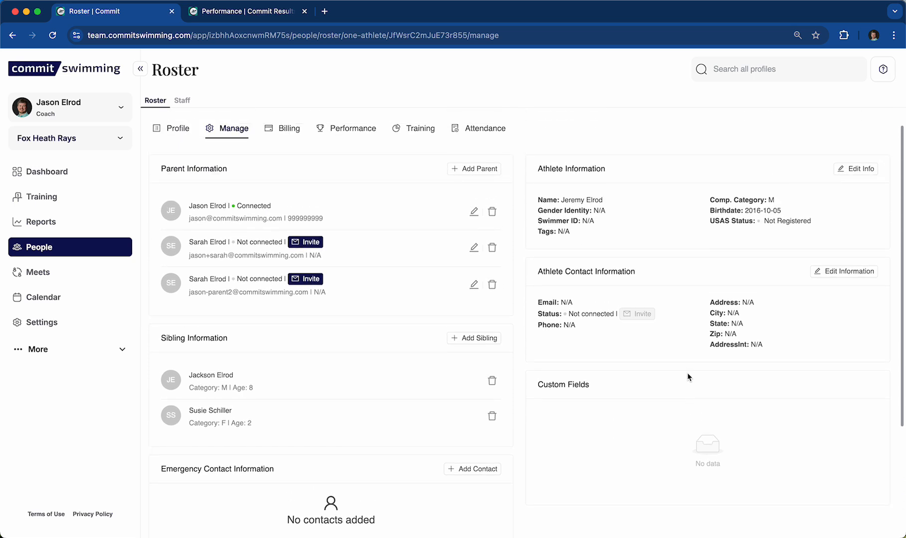
scroll(688, 374, "up", 1)
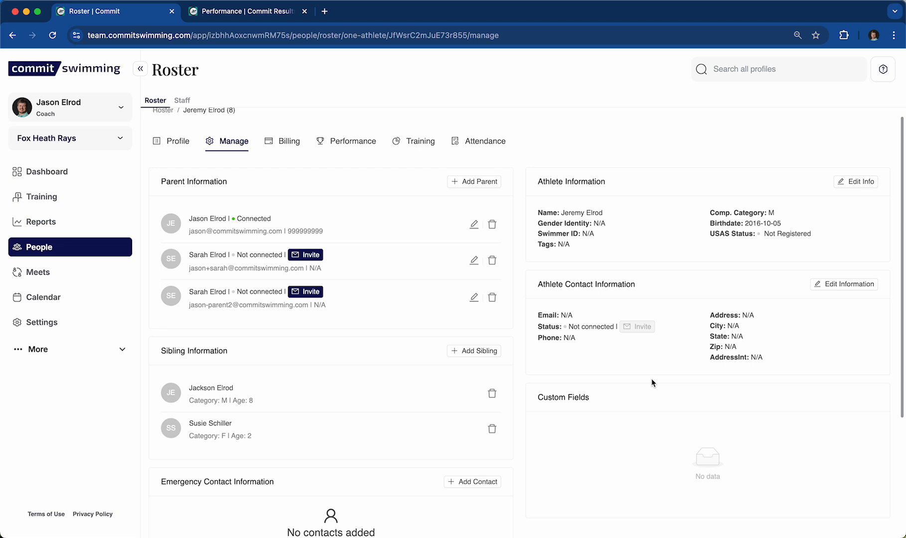
- View the swimmer's billing, performance, training and attendance records
left_click(283, 141)
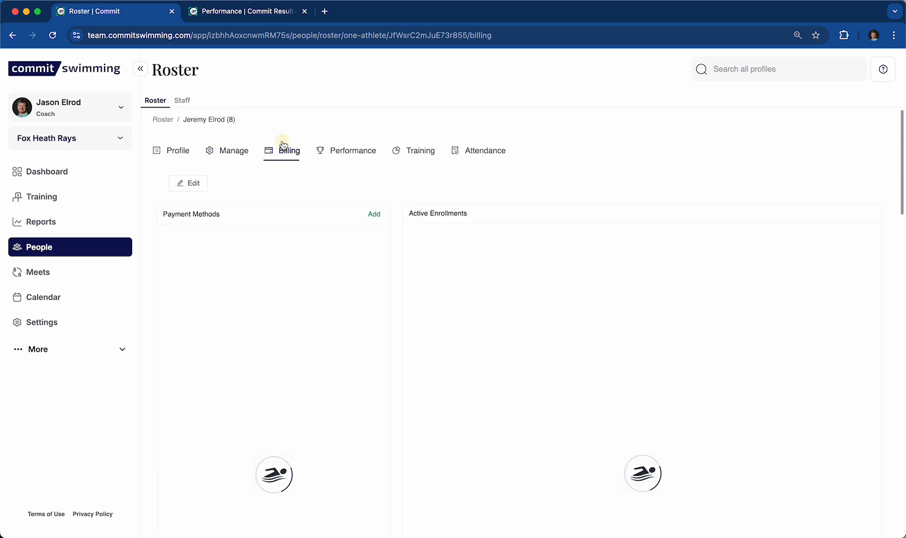
left_click(343, 150)
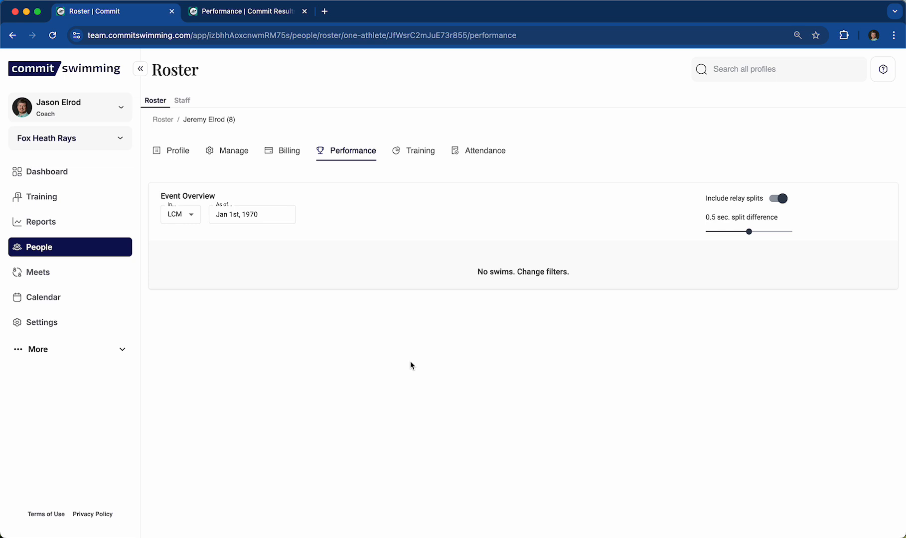
left_click(408, 154)
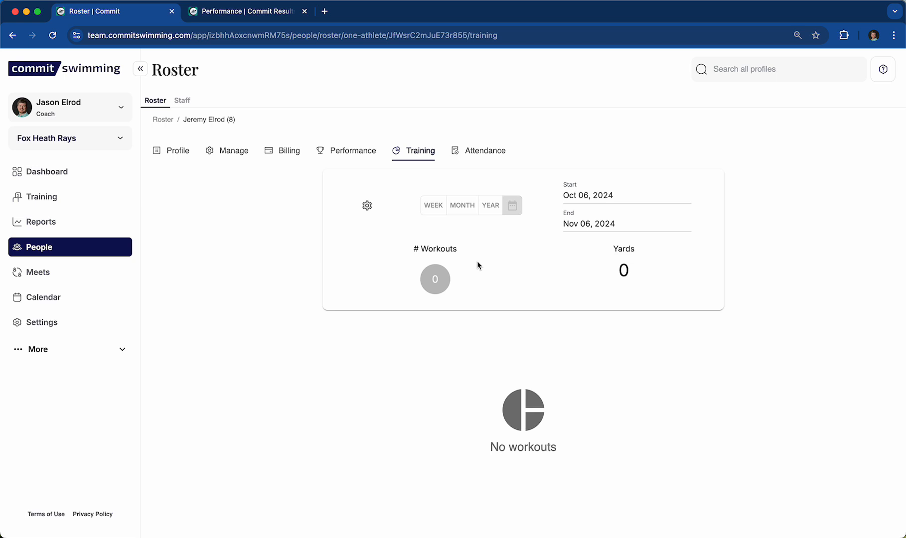
left_click(475, 152)
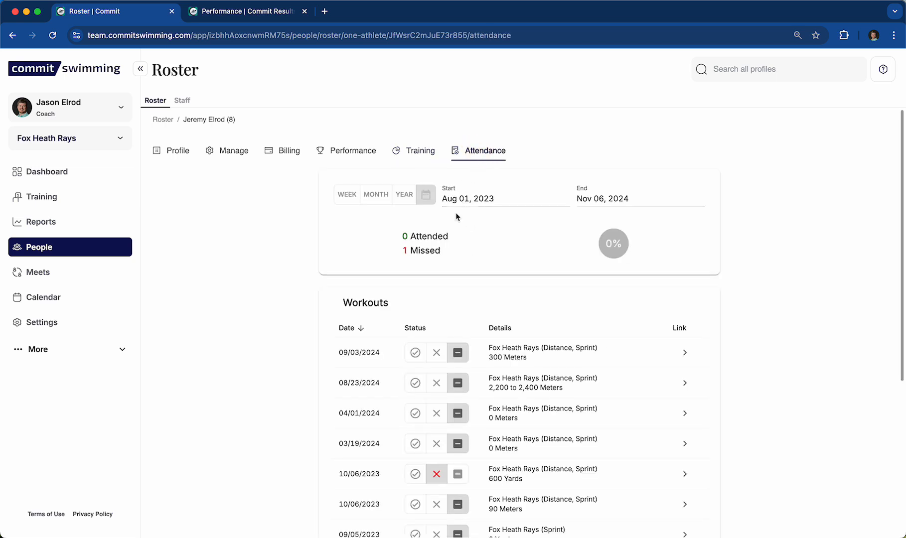
- Return to the team roster and compare its active and inactive swimmer lists
left_click(71, 254)
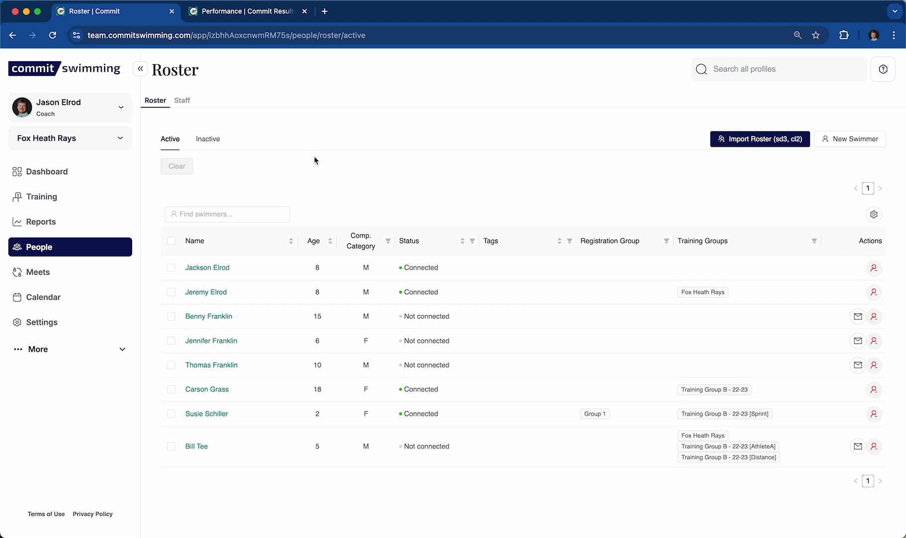
left_click(202, 142)
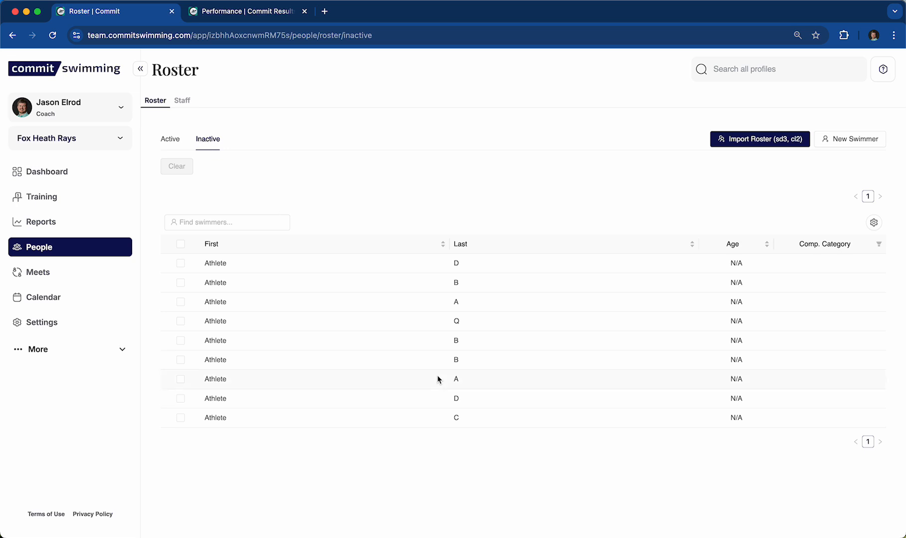
left_click(172, 140)
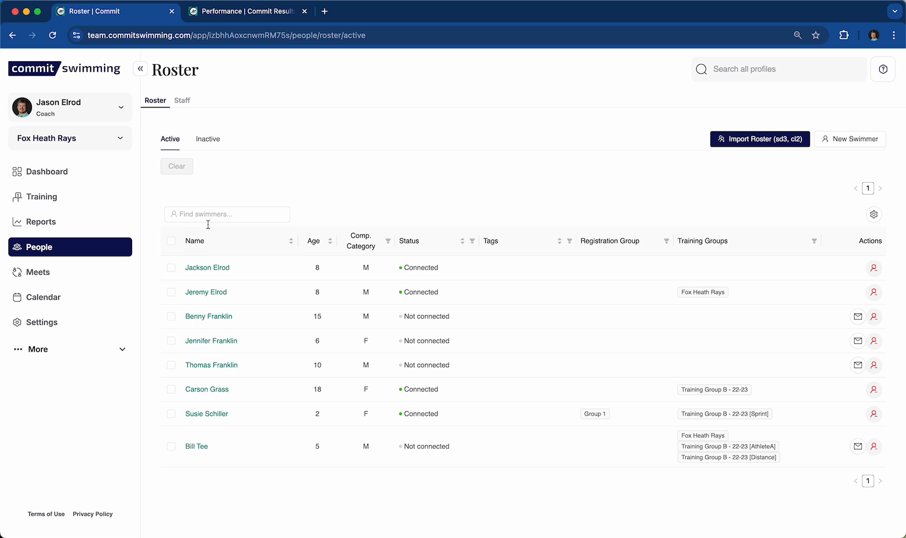
- View the staff list and examine the second coach's personal details, permissions and job details
left_click(182, 100)
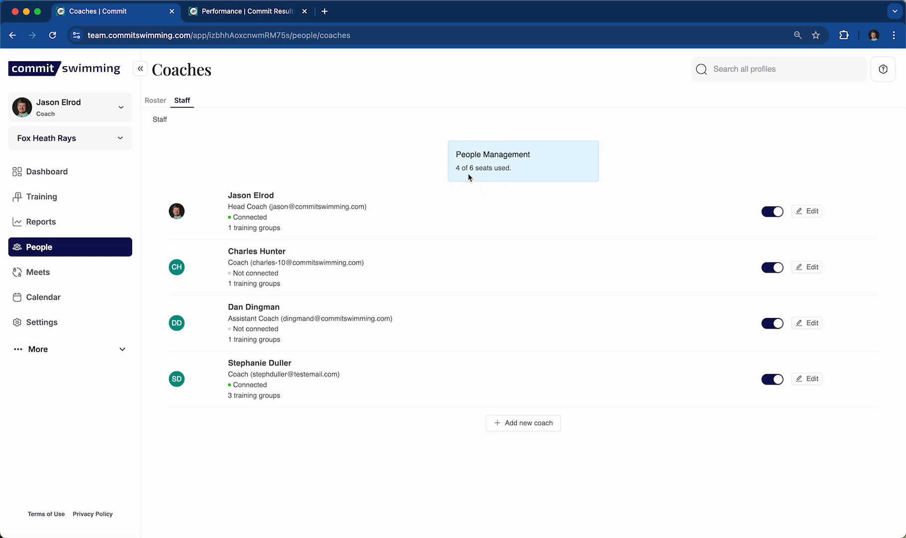
left_click(812, 267)
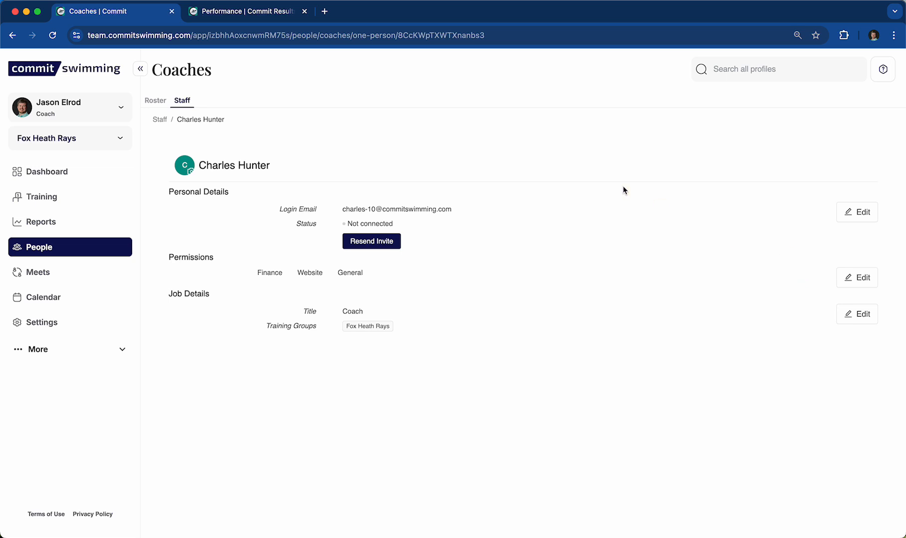
left_click_drag(377, 255, 303, 299)
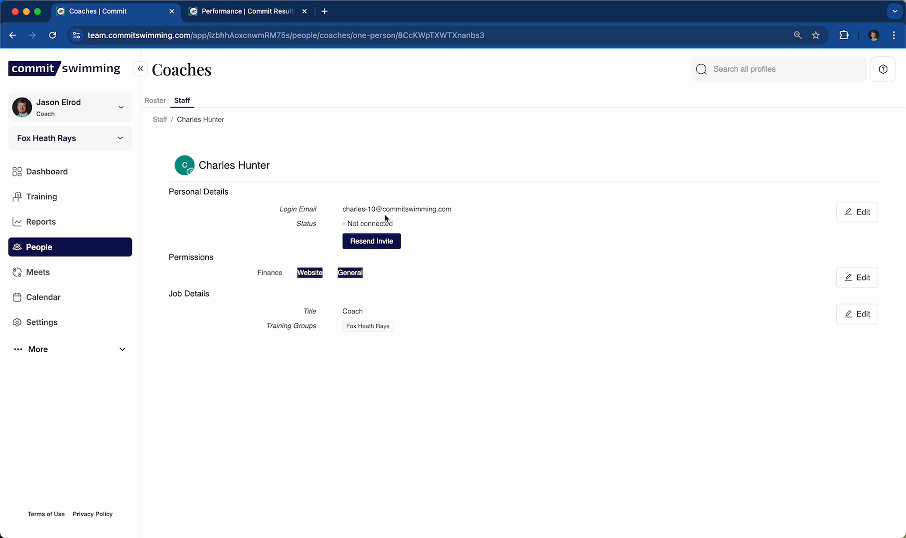
left_click(160, 120)
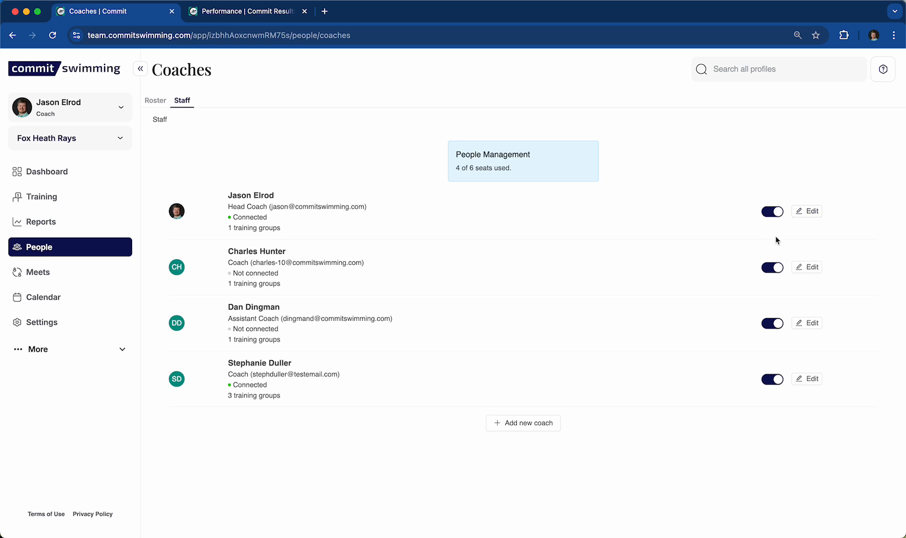
- Deactivate the second and fourth coaches in the staff list, and reactivate both
left_click(777, 267)
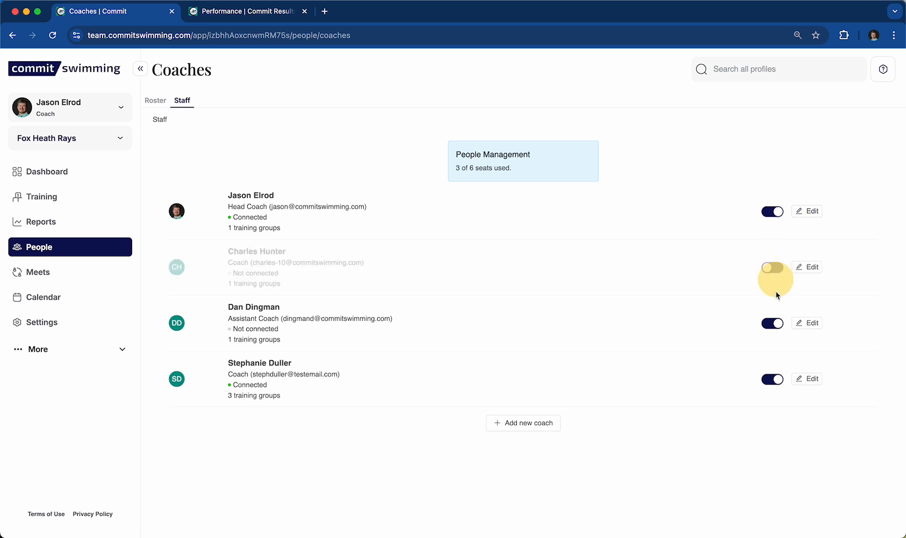
left_click(778, 381)
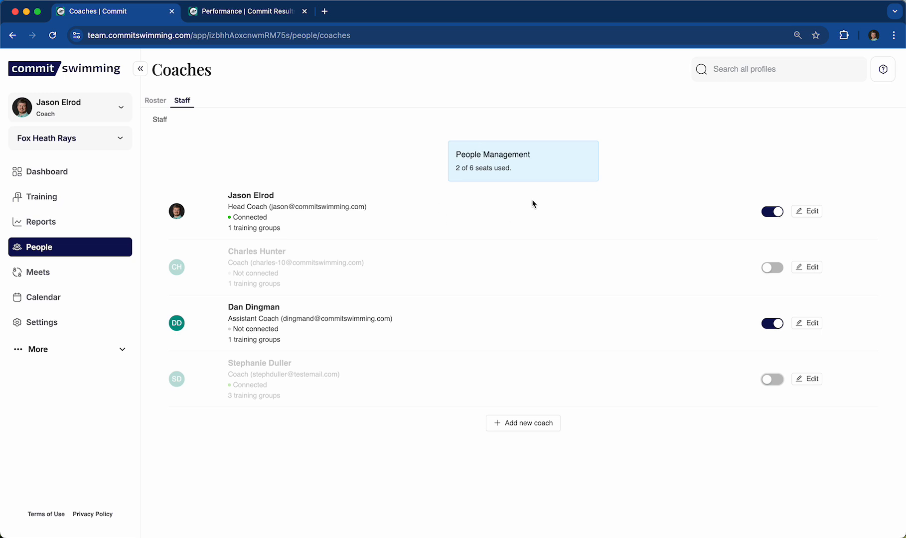
left_click(769, 379)
left_click(771, 267)
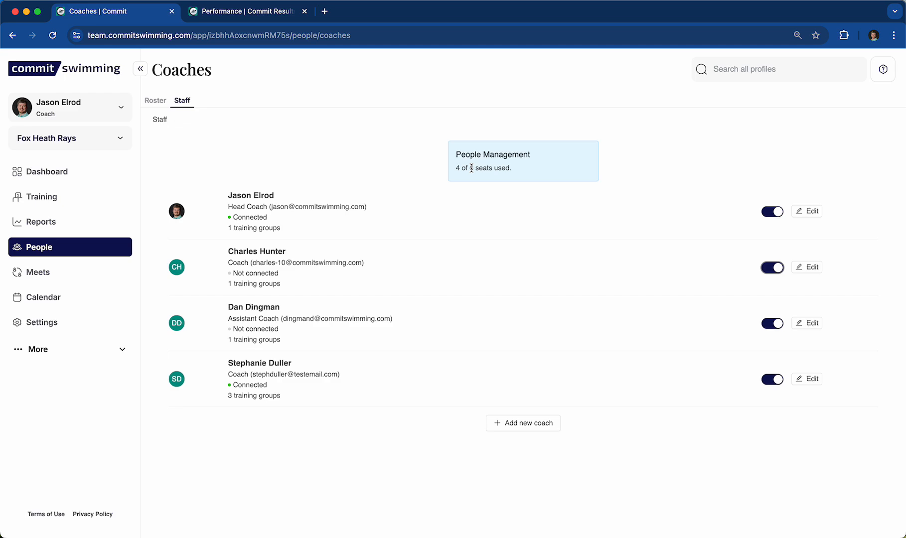
- View the meet entries and meet results, and look at the team's monthly calendar
left_click(51, 279)
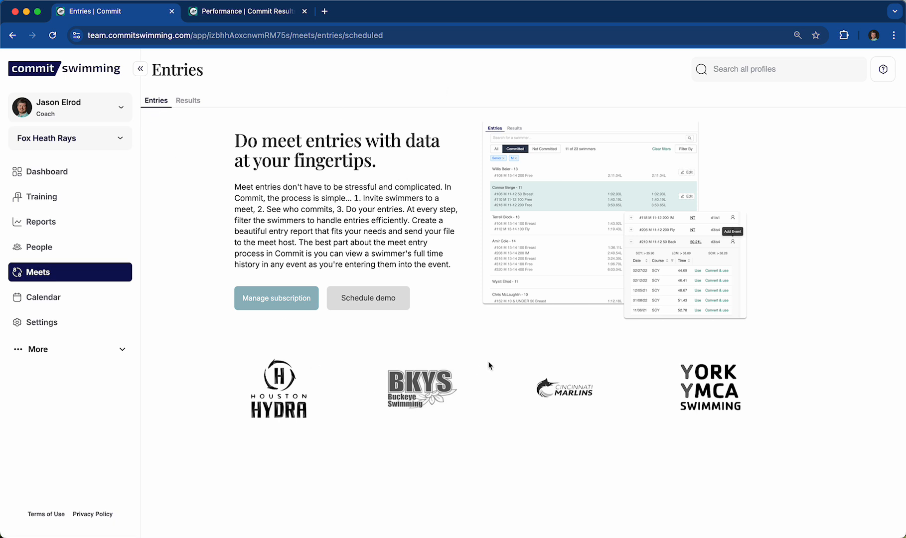
left_click(189, 101)
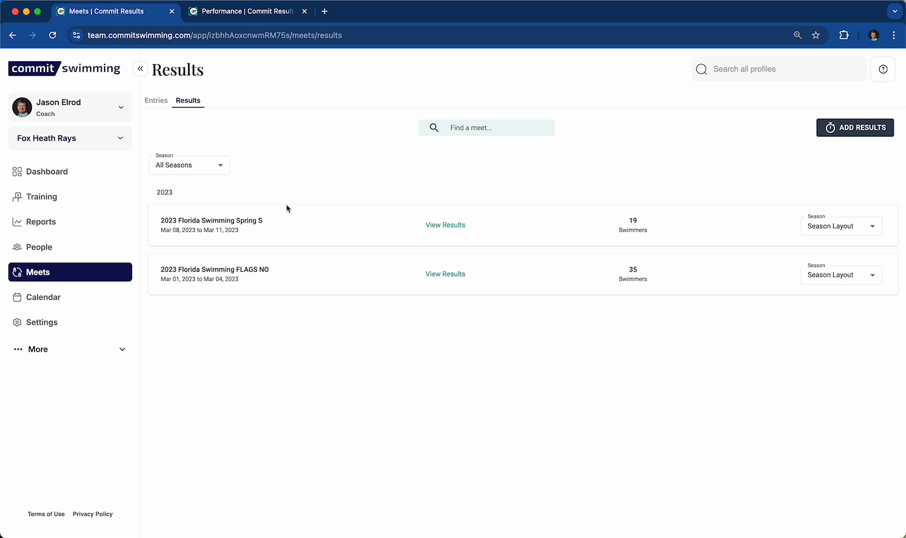
left_click(74, 295)
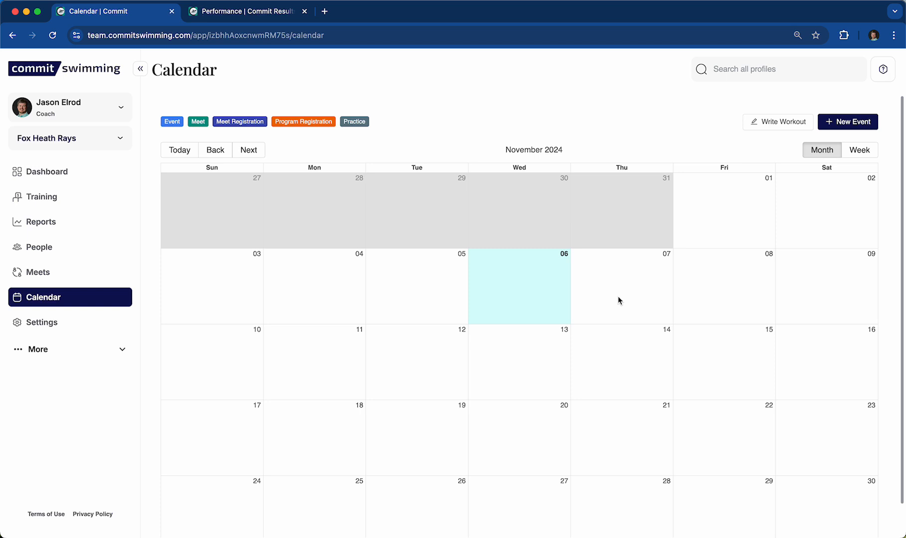
- Look through the team's management settings and its training settings, including training groups and swimmer classifications
left_click(56, 326)
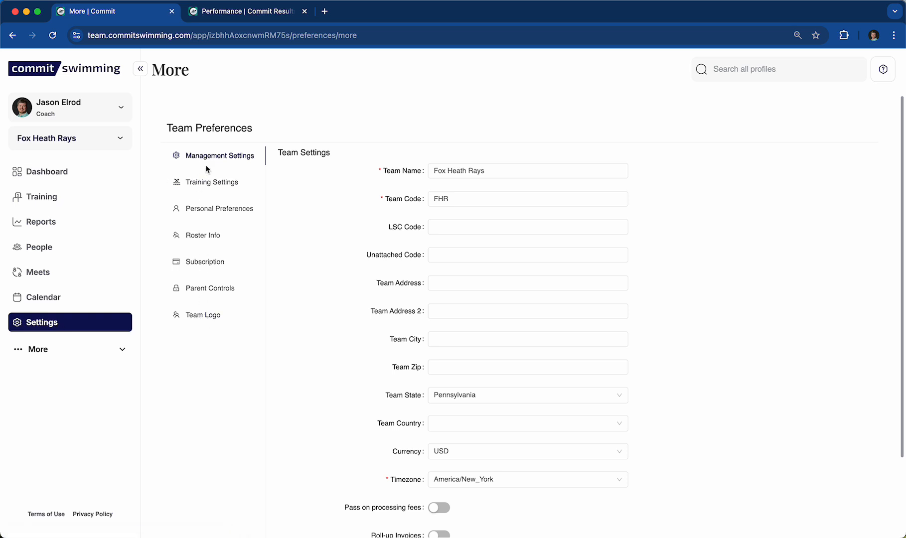
scroll(426, 259, "down", 3)
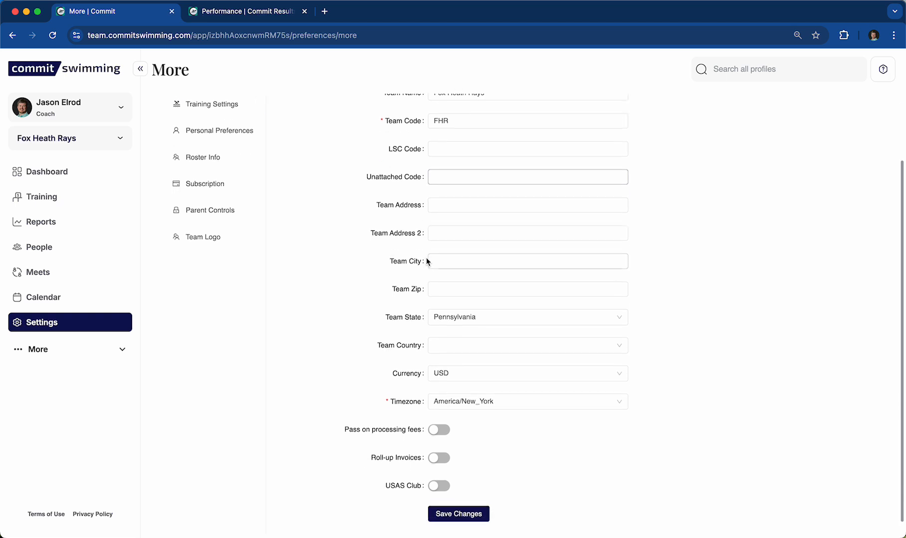
scroll(431, 246, "up", 1)
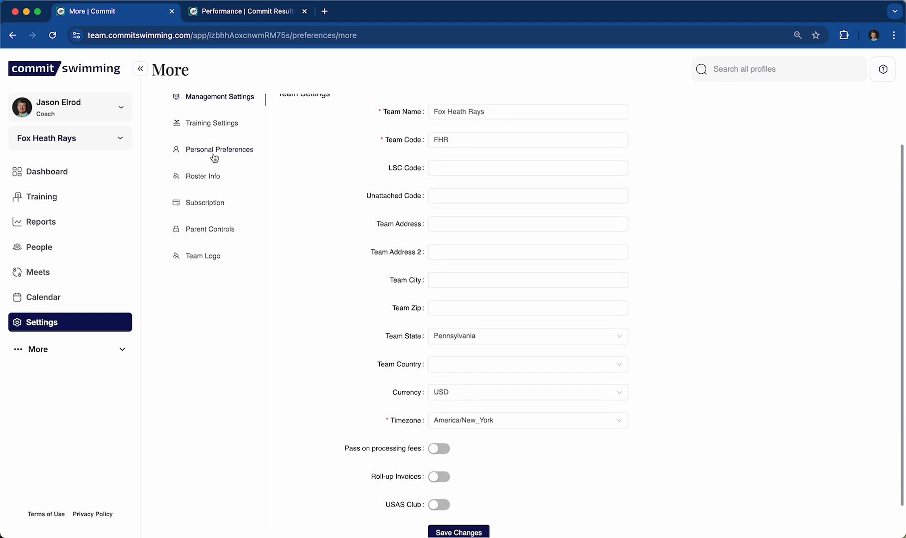
left_click(212, 131)
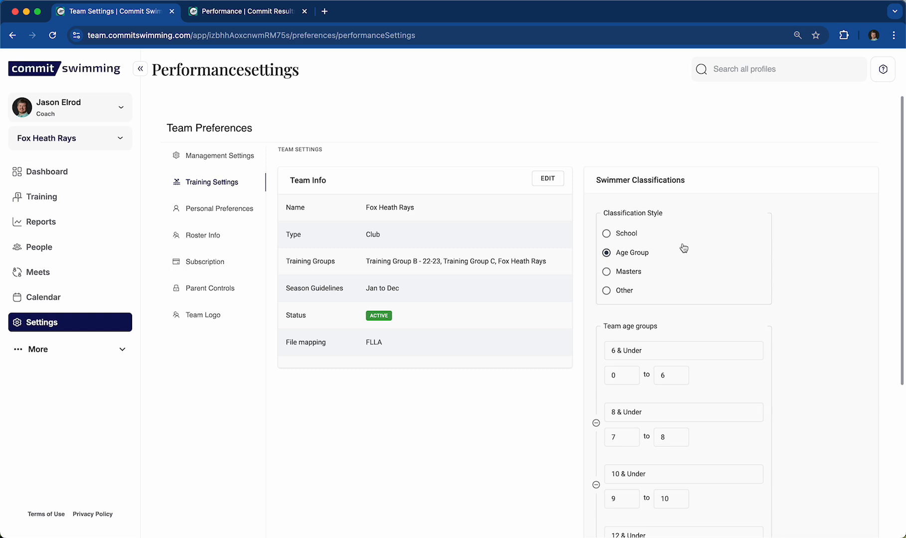
left_click_drag(367, 260, 541, 264)
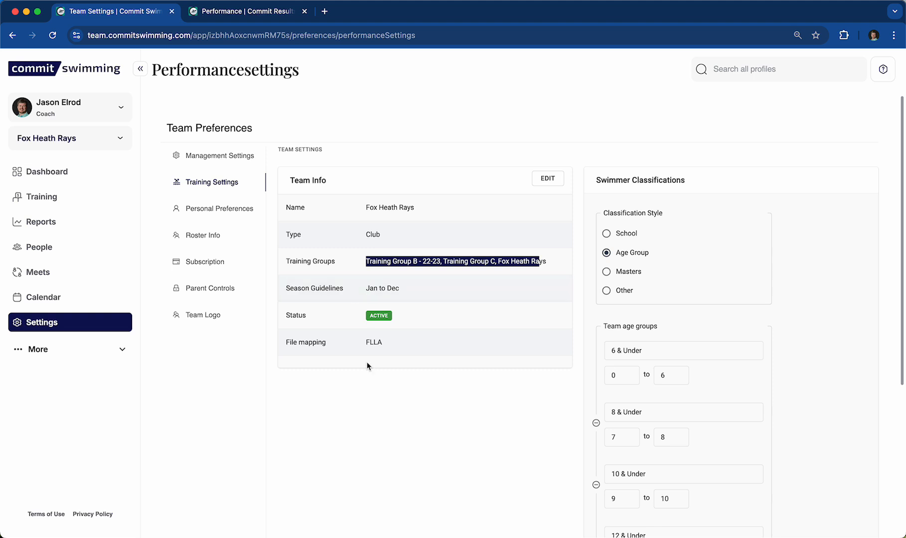
- View the personal preferences and the custom and visible fields in the roster info settings
left_click(220, 208)
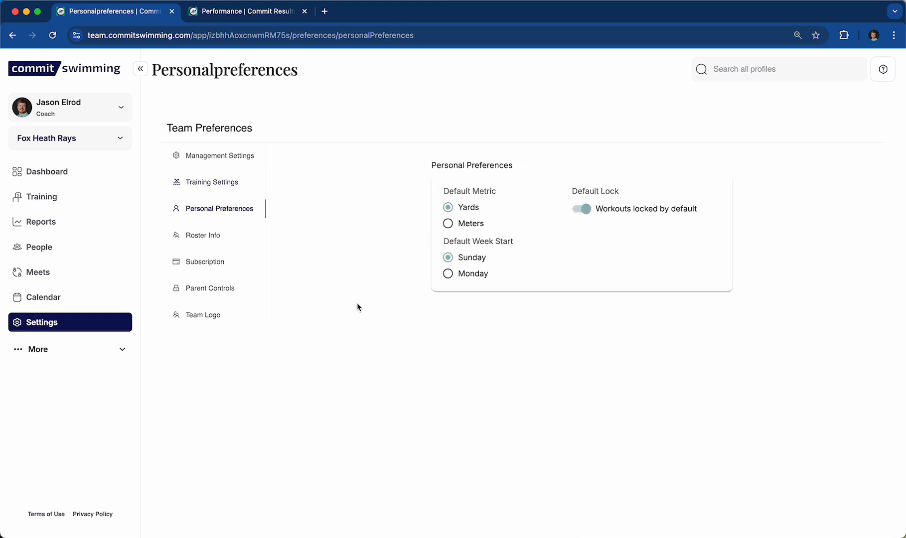
left_click(203, 241)
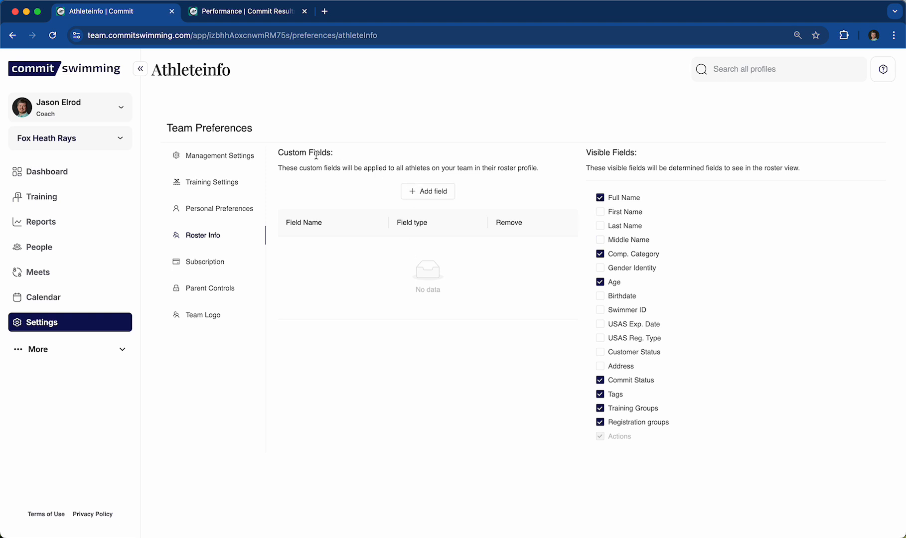
left_click_drag(282, 152, 344, 152)
left_click(379, 249)
- Open the subscription's billing page, examine the plan, payment method, billing information and invoice history, and return to the team settings
left_click(200, 262)
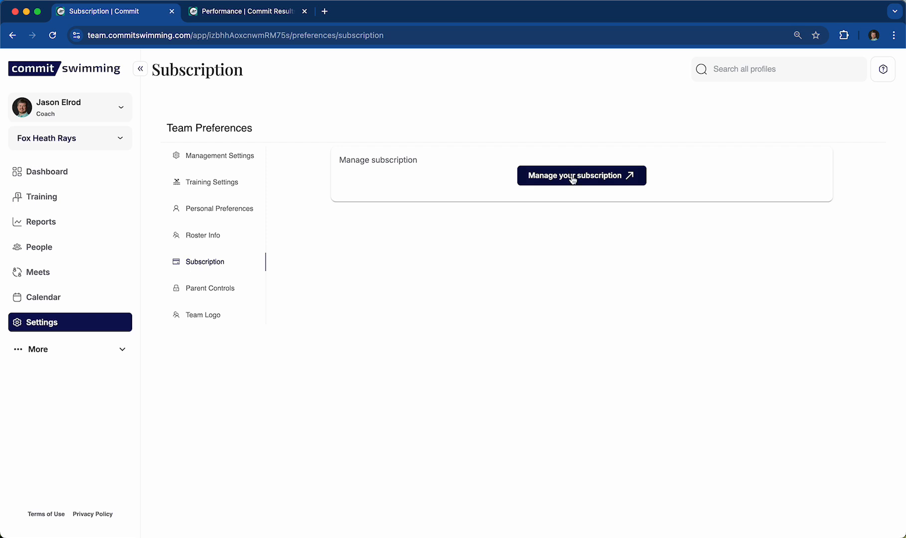
left_click(573, 178)
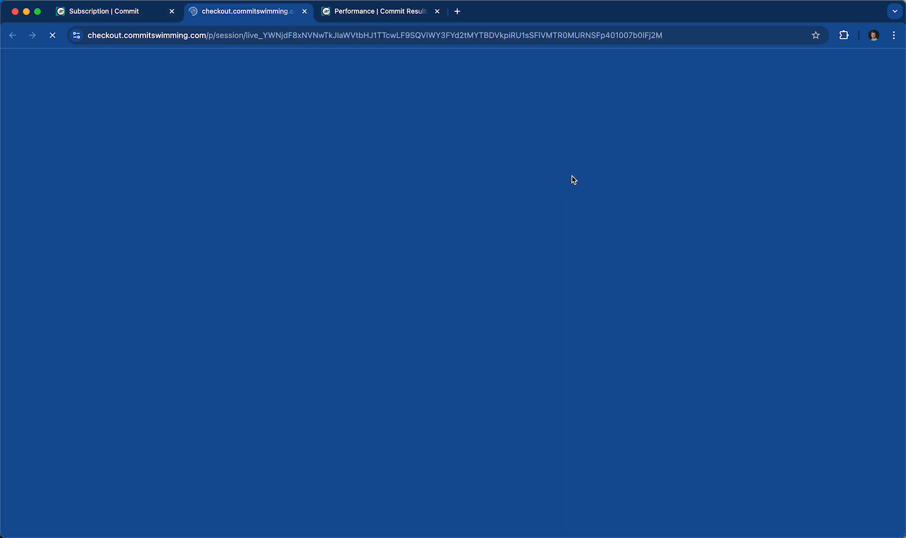
scroll(451, 321, "down", 2)
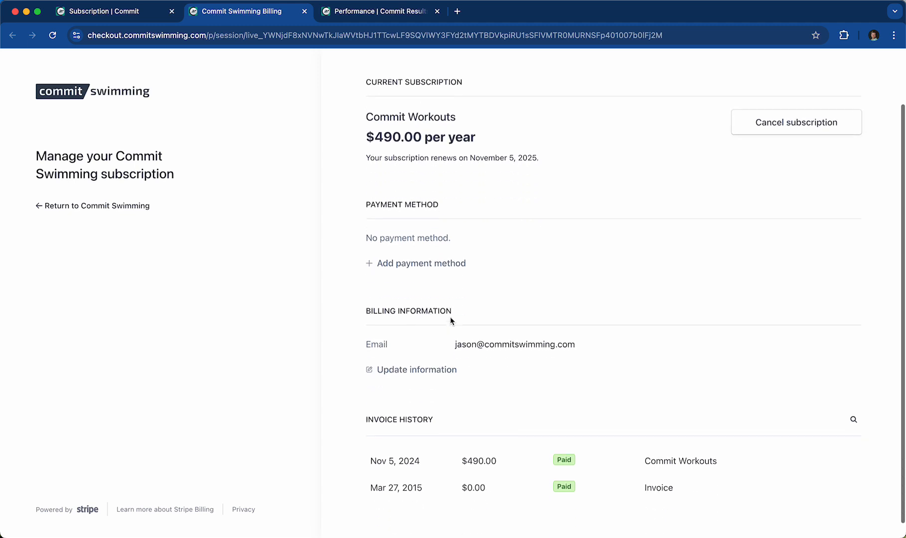
left_click_drag(431, 340, 583, 351)
left_click(501, 398)
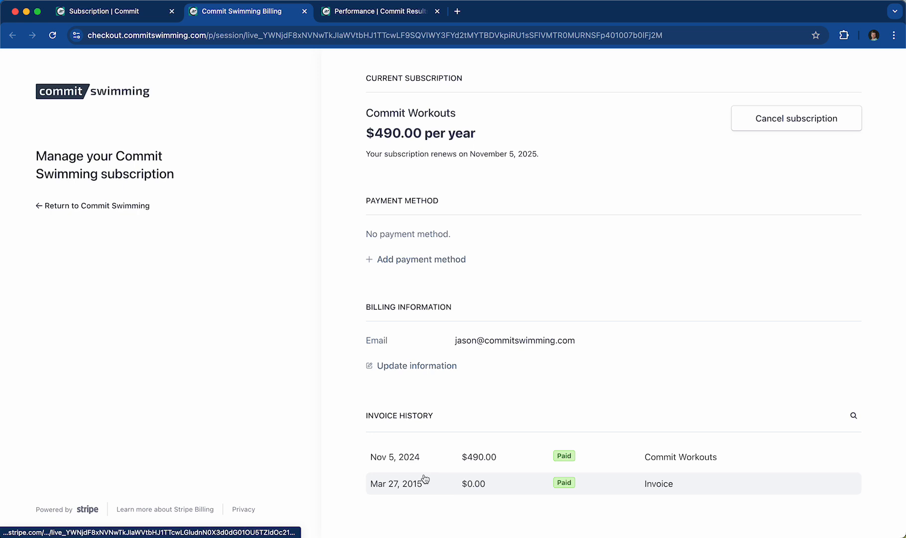
scroll(425, 479, "up", 2)
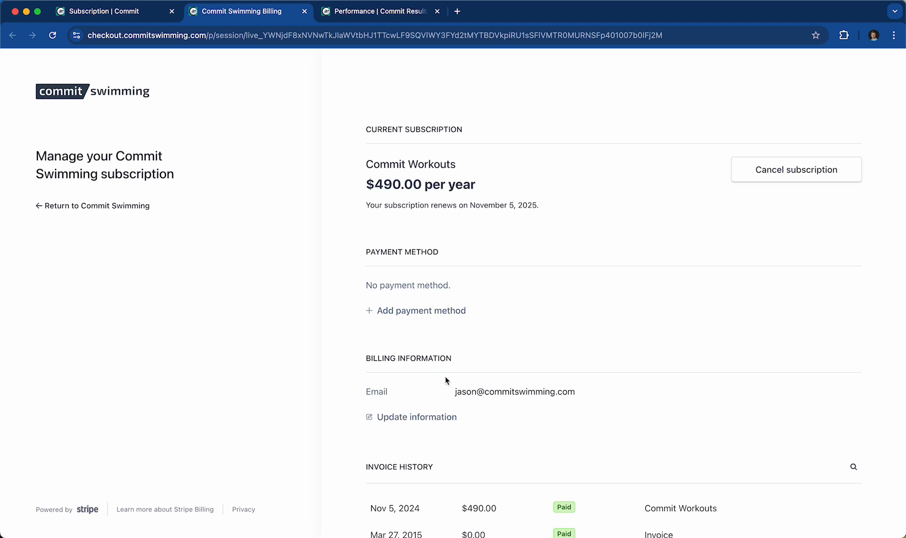
left_click(128, 12)
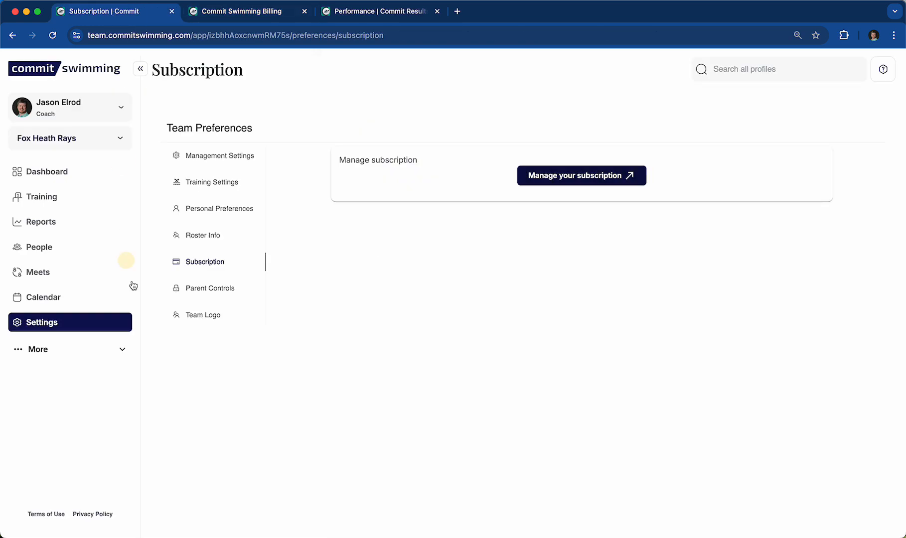
- View the parent controls and team logo settings, and look at the additional sections under More
left_click(208, 287)
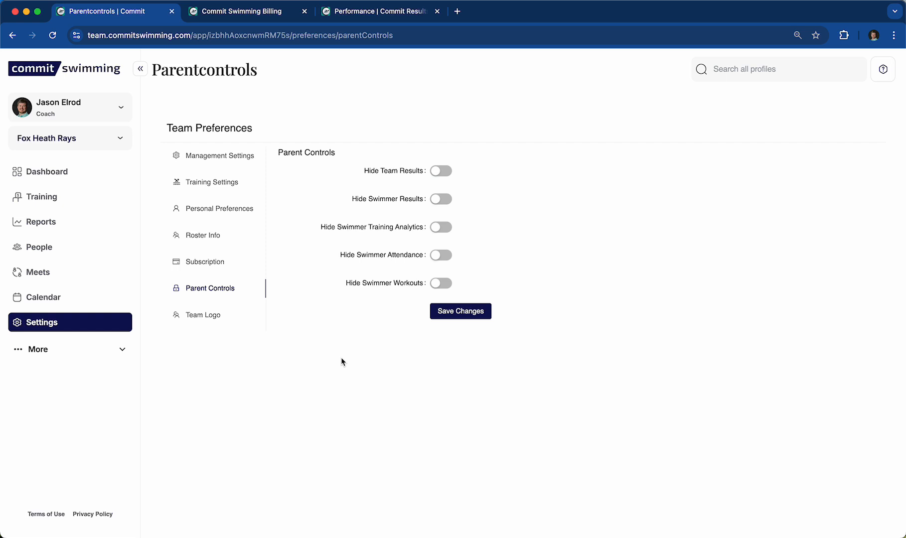
left_click(203, 317)
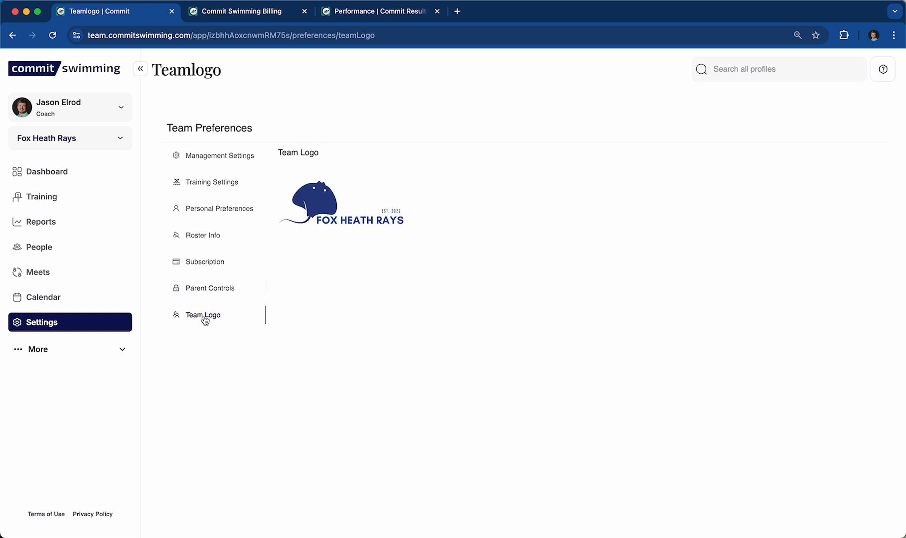
left_click(79, 353)
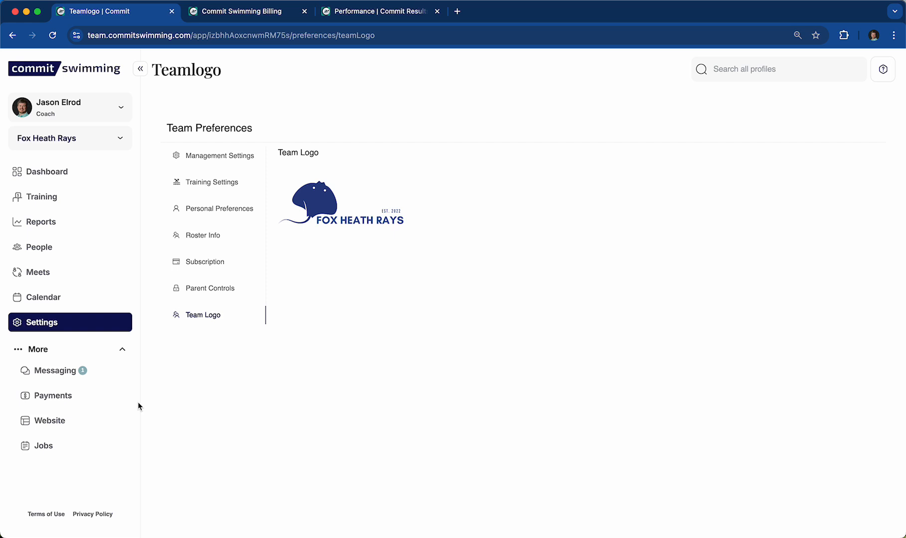
left_click(121, 348)
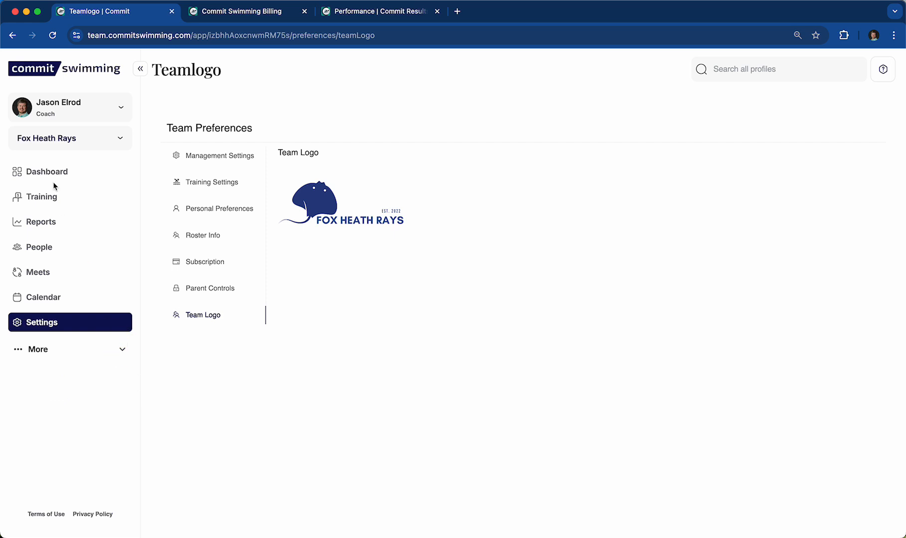
- View the training workouts as folders and as a list, and look at the new workout form without creating one
left_click(46, 197)
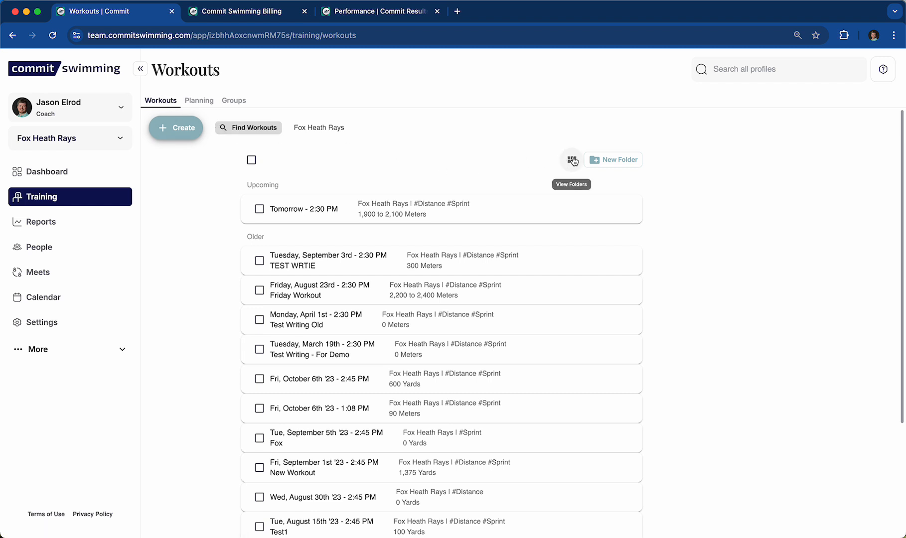
left_click(572, 160)
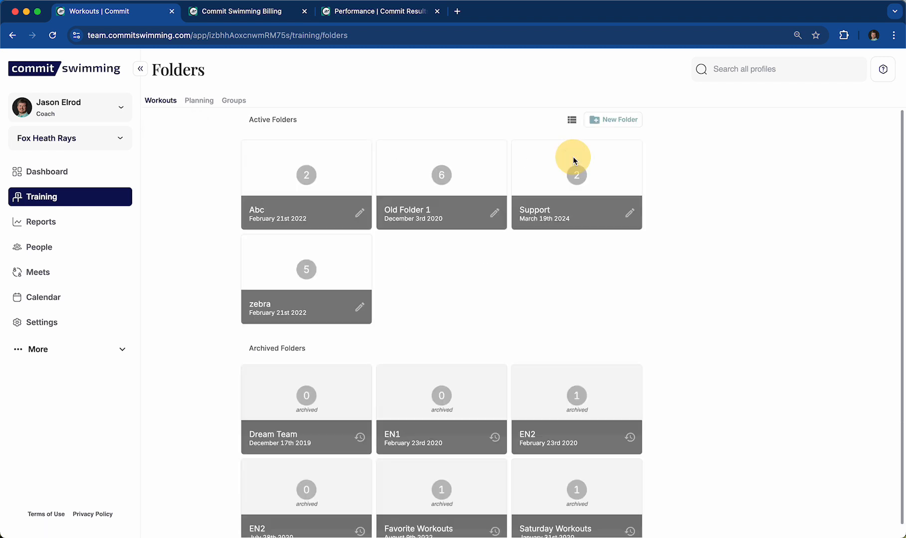
left_click(573, 126)
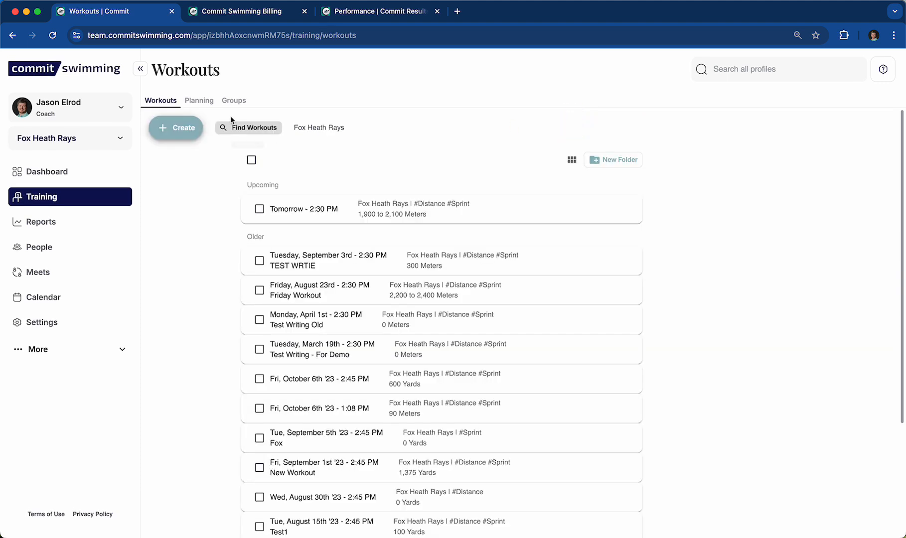
left_click(186, 128)
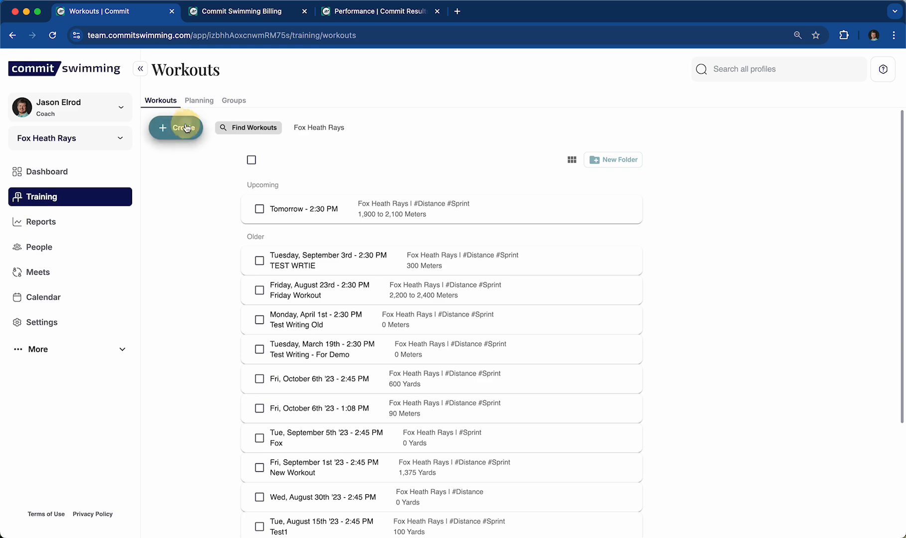
left_click(537, 400)
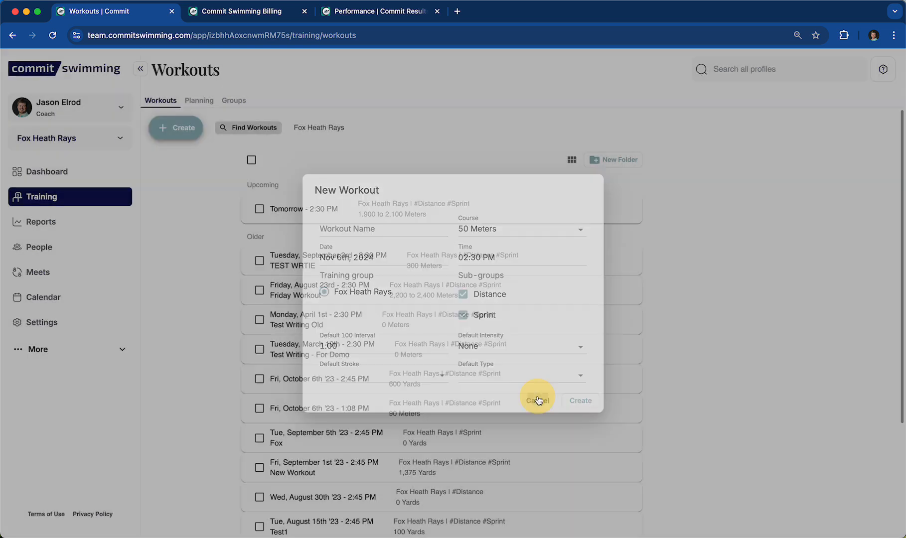
- View the sets and available actions of the upcoming workout in the workouts list, and collapse it again
left_click(427, 213)
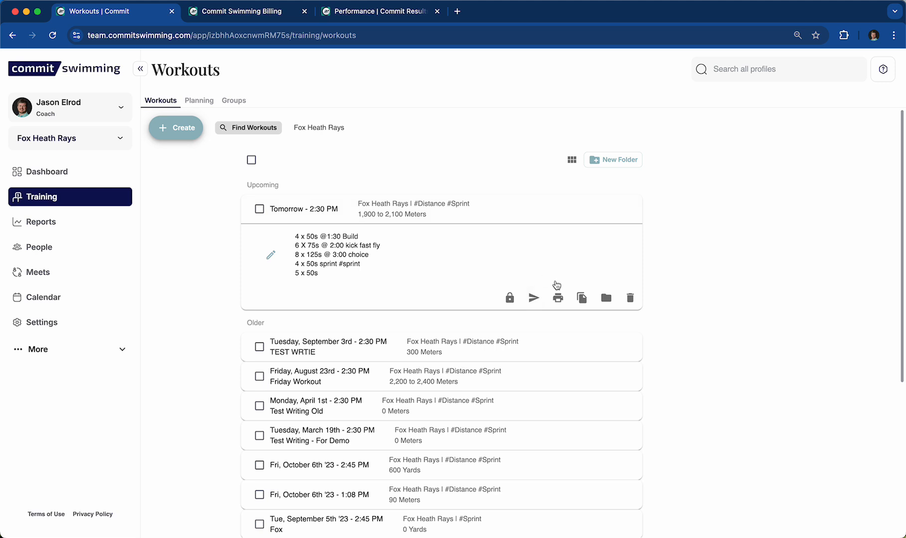
left_click(405, 201)
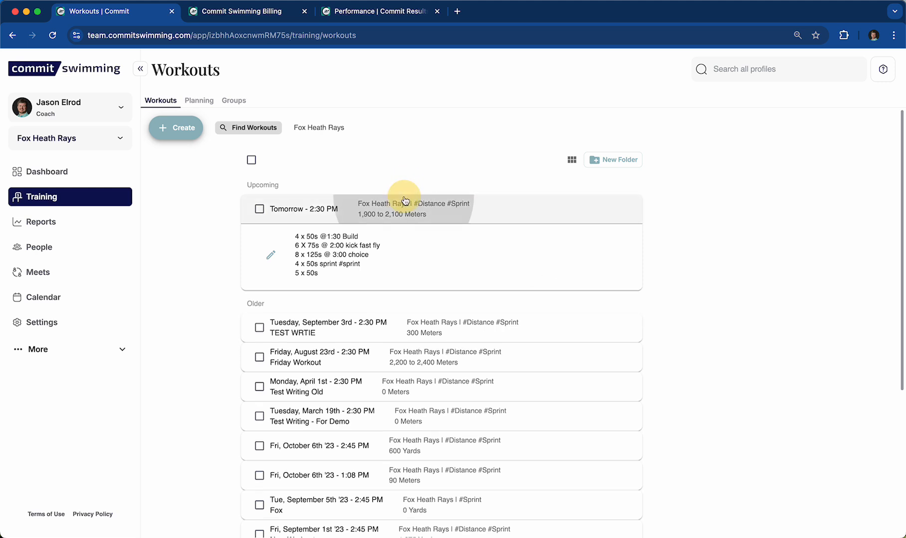
- View the profile search list and the help request form, and close both without searching or sending a message
left_click(732, 72)
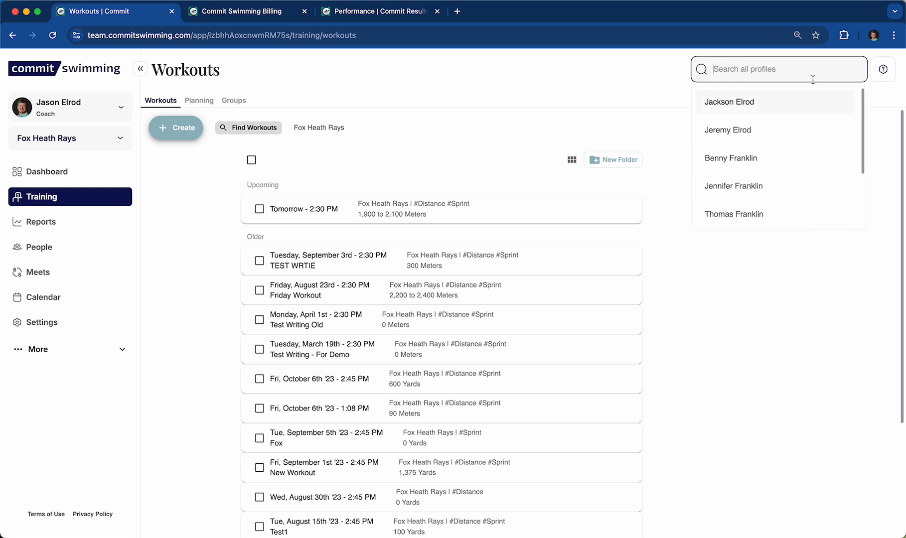
left_click(884, 75)
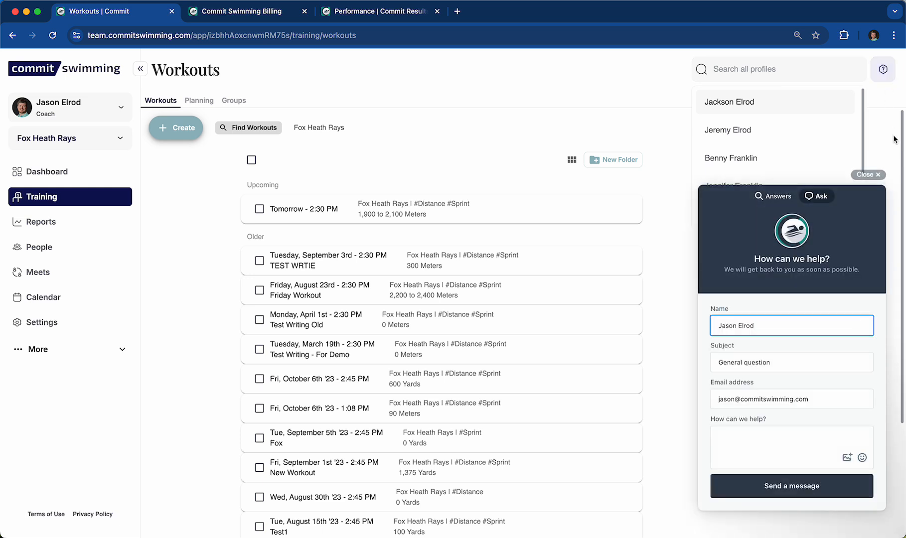
left_click(868, 175)
left_click(833, 65)
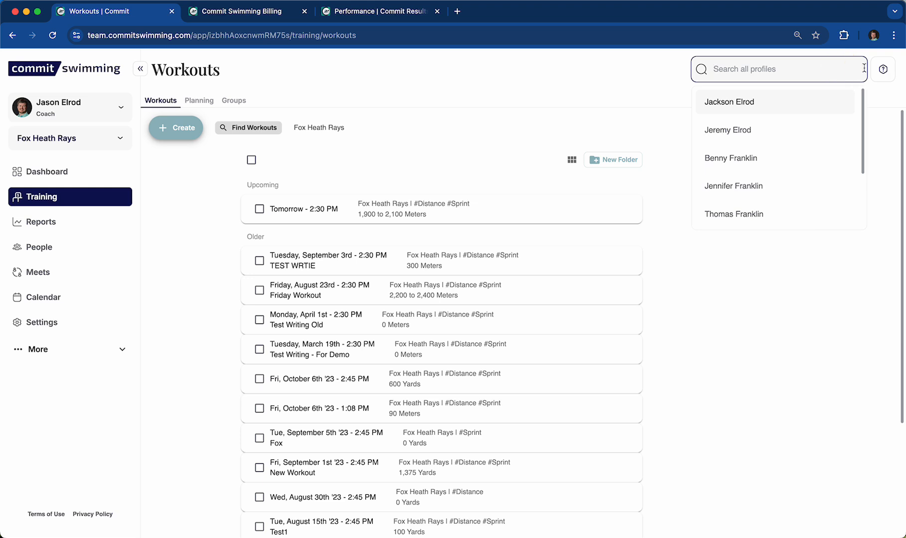
left_click(548, 112)
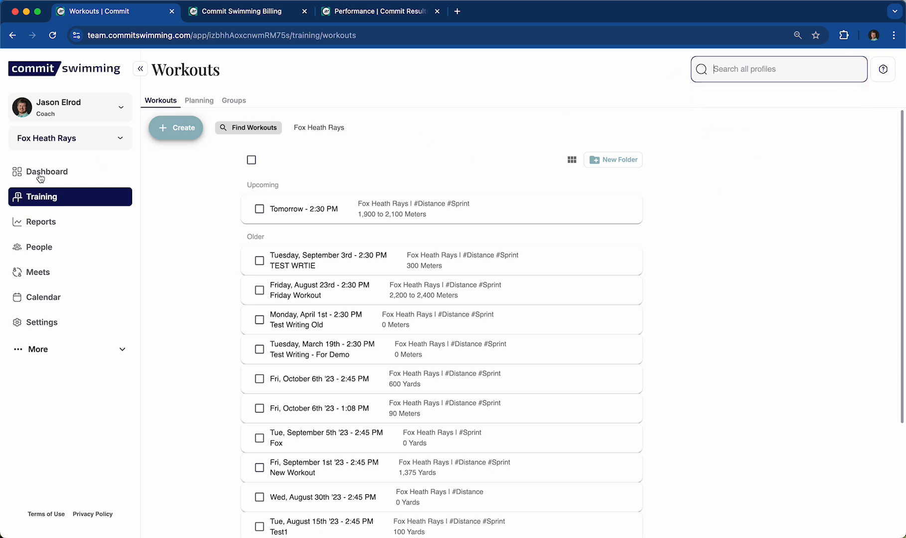
- View the name, email and password options in the coach profile's personal preferences, and return to the dashboard
left_click(69, 113)
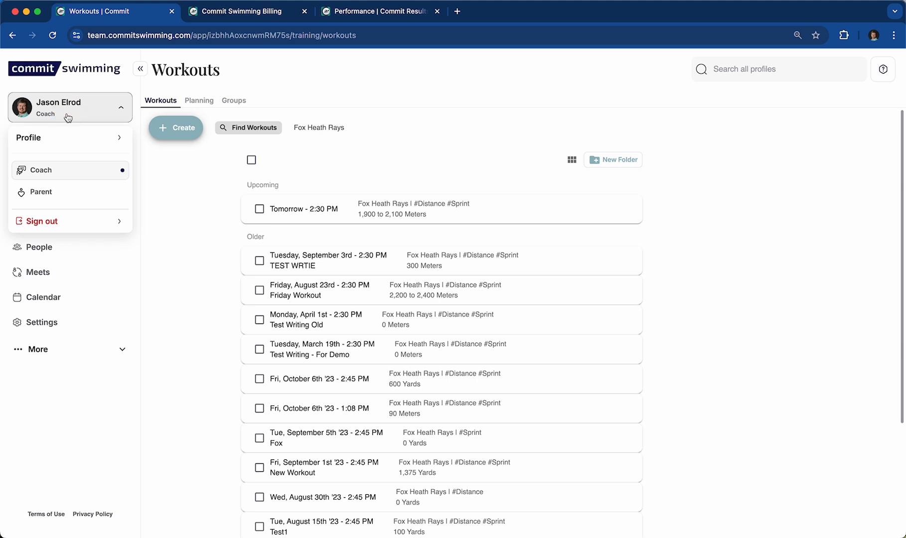
left_click(55, 143)
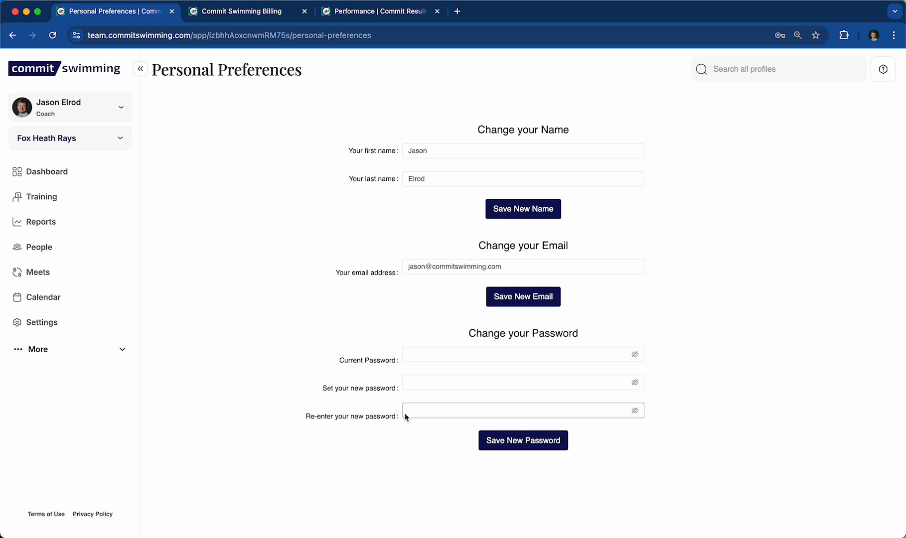
left_click(87, 171)
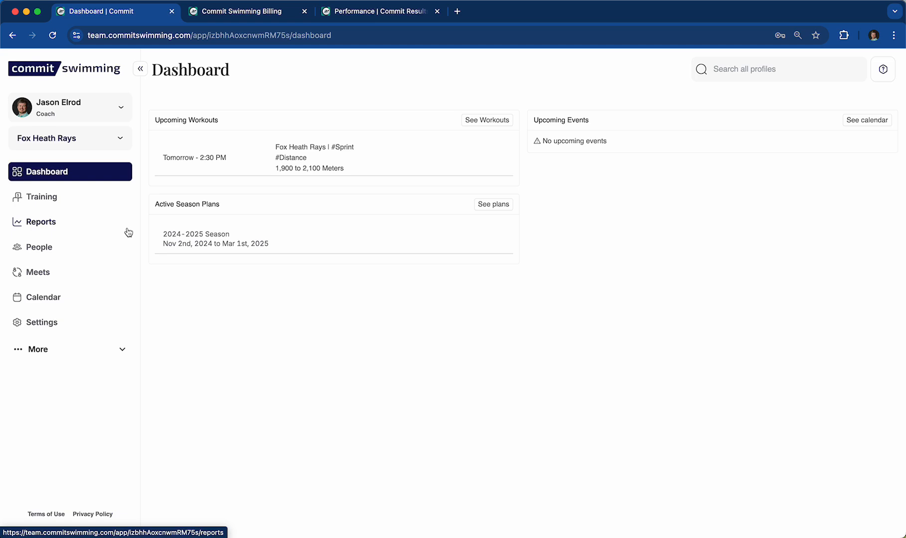
- Switch to the old workouts site, view its training groups, and close the billing page
left_click(350, 15)
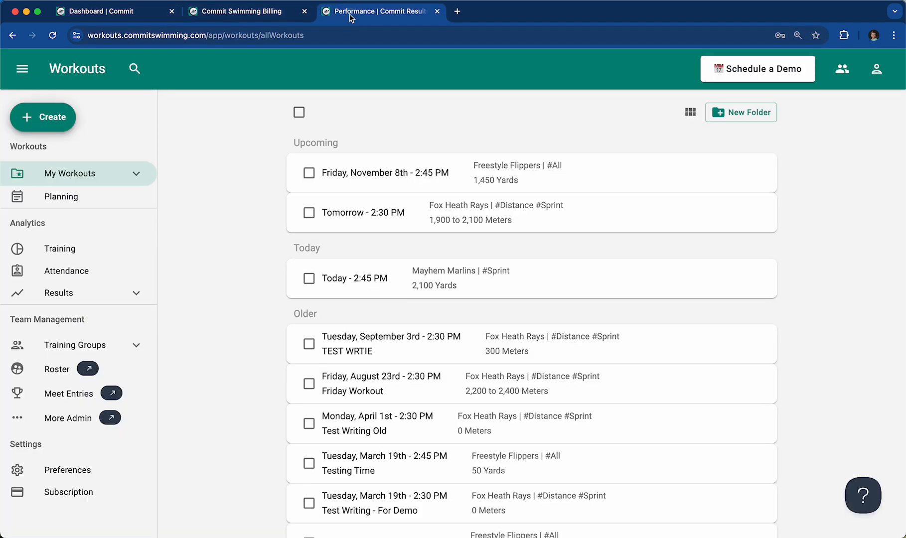
left_click(78, 345)
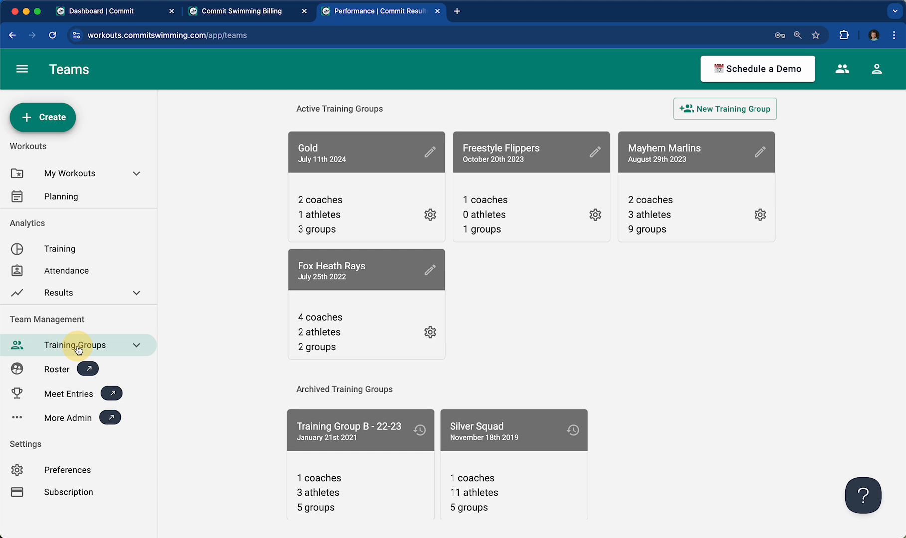
left_click(304, 11)
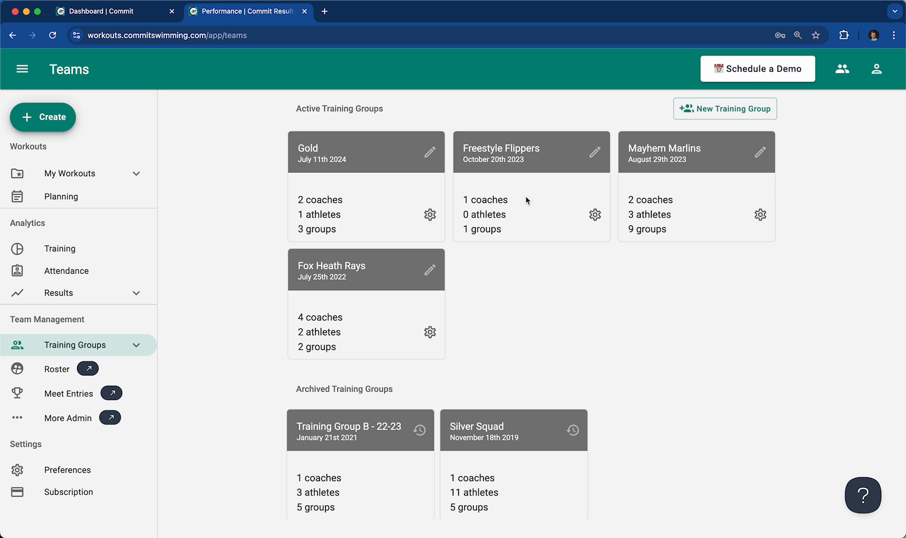
- On the new team site, examine how the Fox Heath Rays training groups are divided into own, other and archived groups
left_click(137, 17)
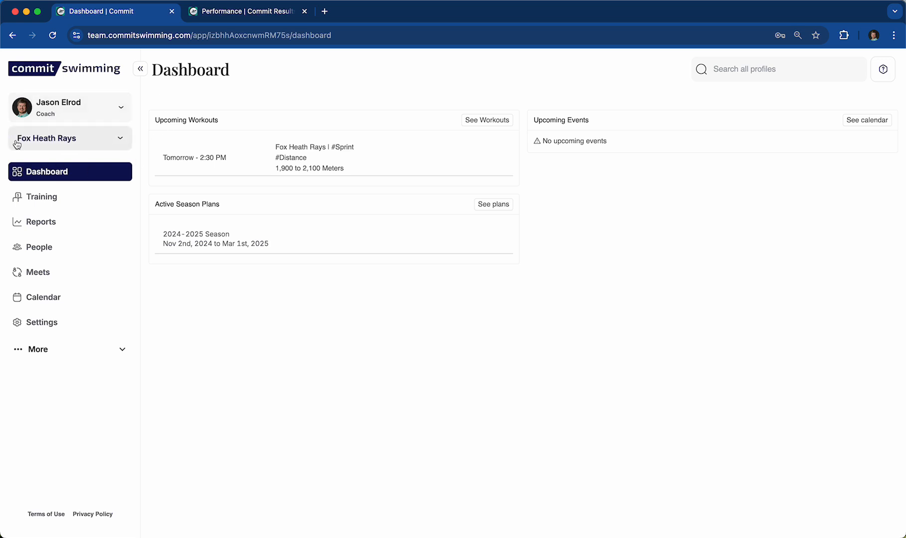
left_click(42, 196)
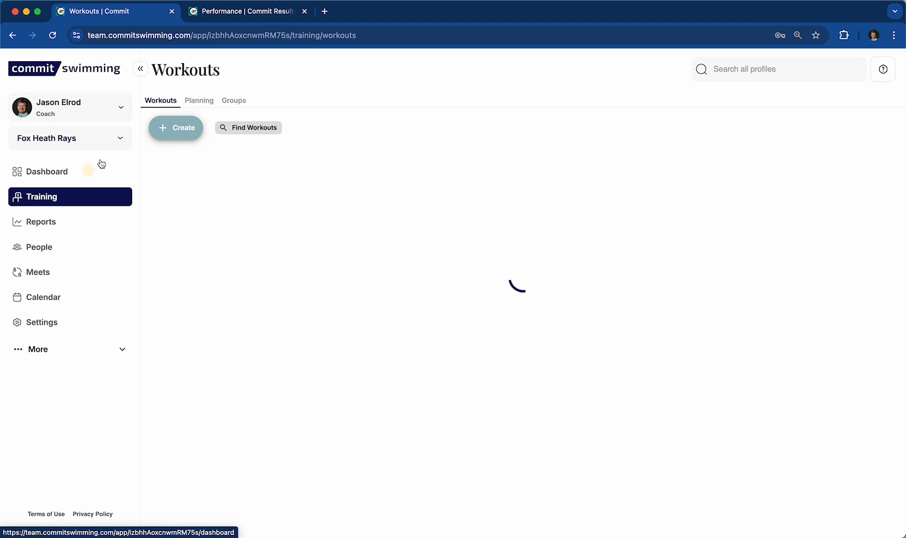
left_click(236, 99)
left_click_drag(249, 131, 352, 149)
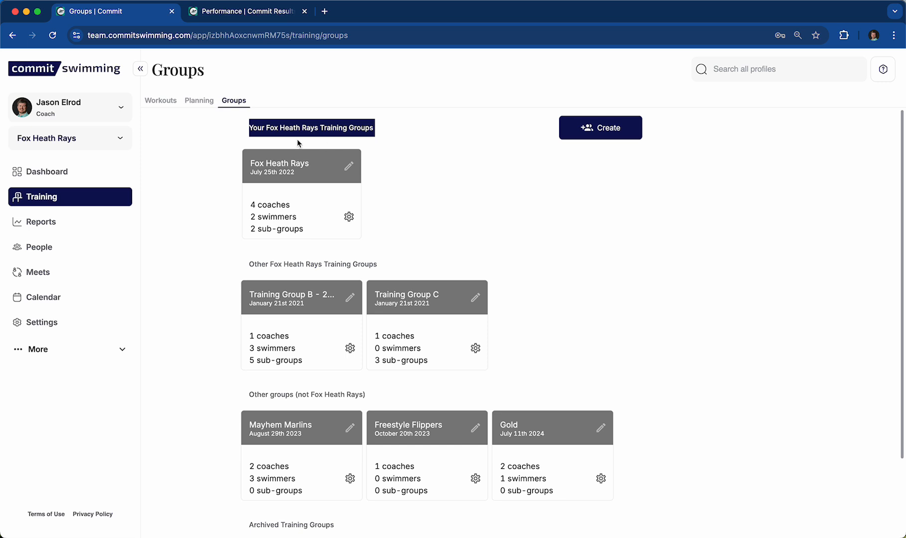
left_click_drag(252, 264, 382, 265)
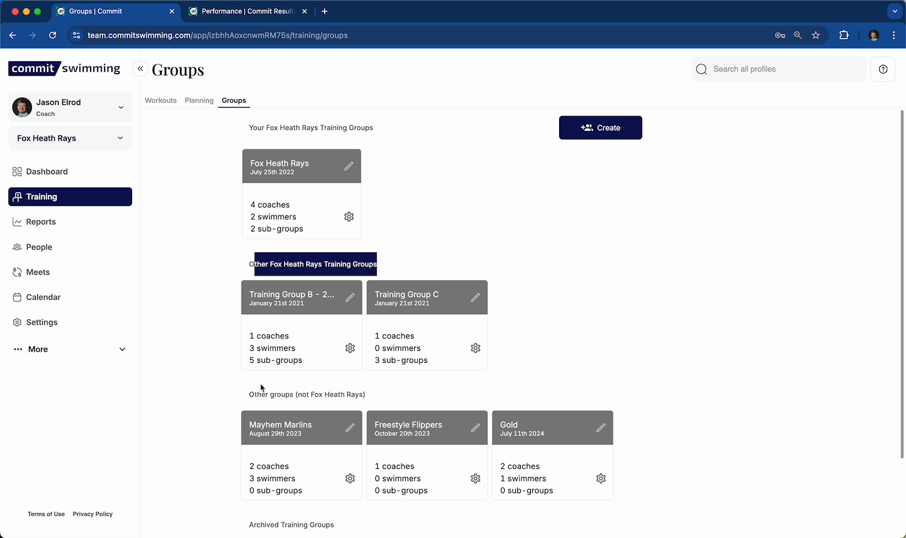
left_click_drag(247, 394, 364, 394)
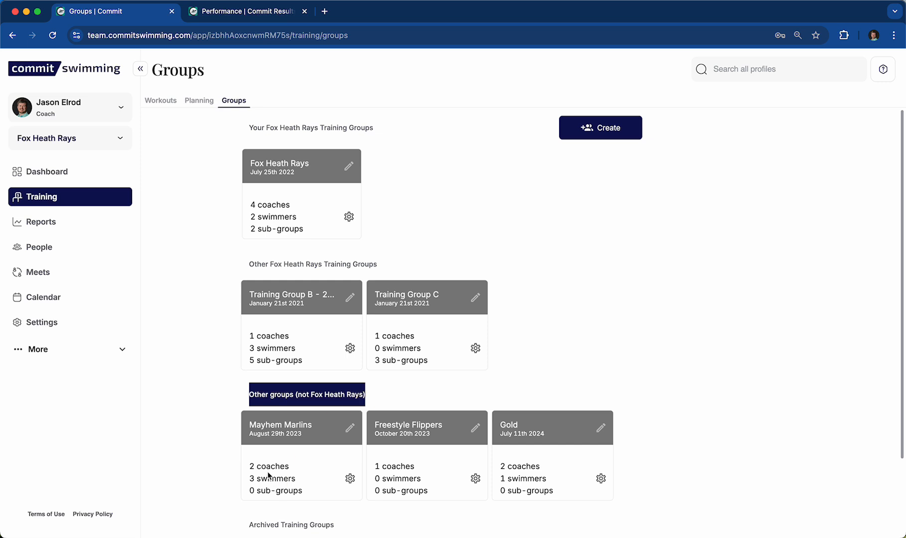
scroll(362, 394, "down", 3)
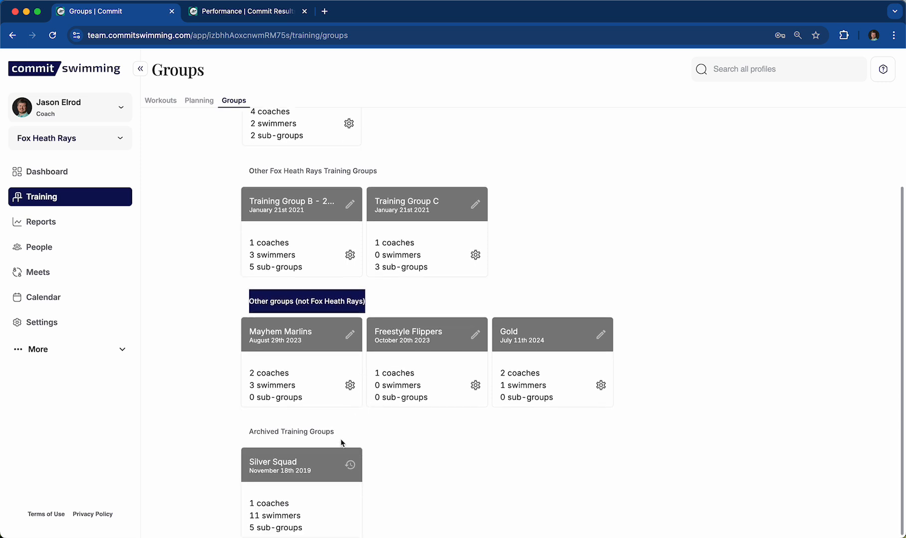
triple_click(324, 432)
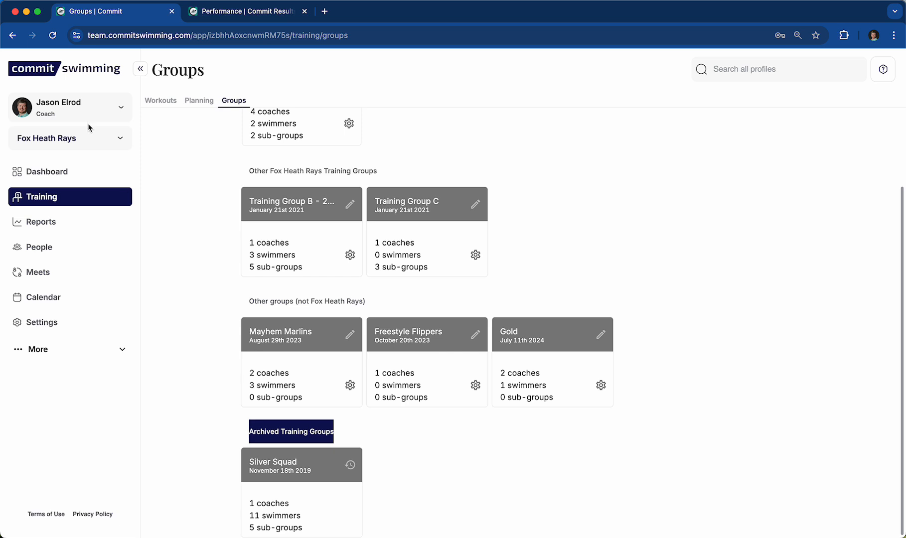
- View the list of teams available to the coach, and compare the grouping with the old site's training groups page
left_click(87, 138)
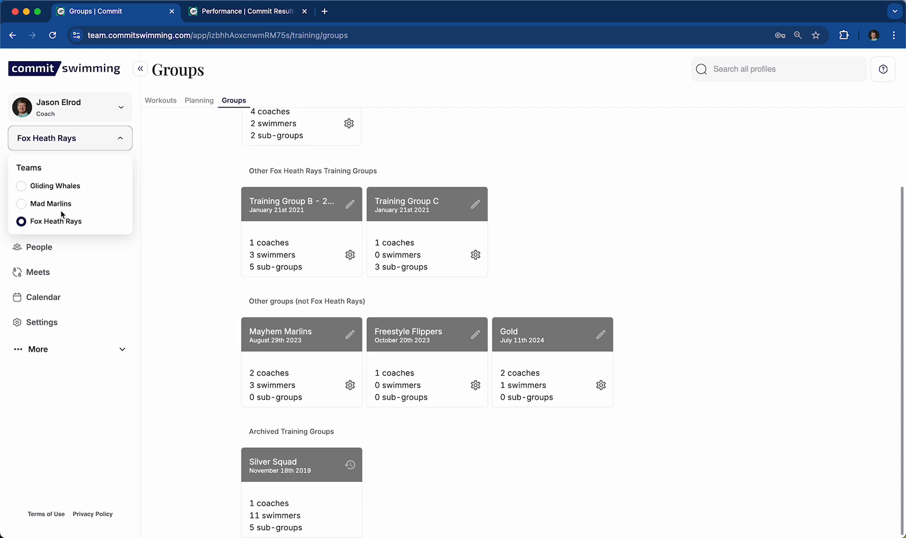
left_click(195, 225)
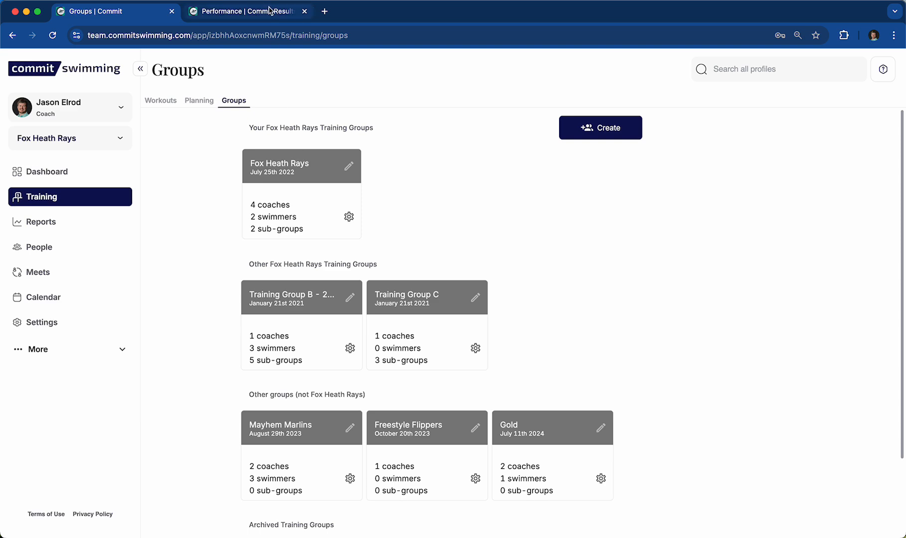
left_click(247, 11)
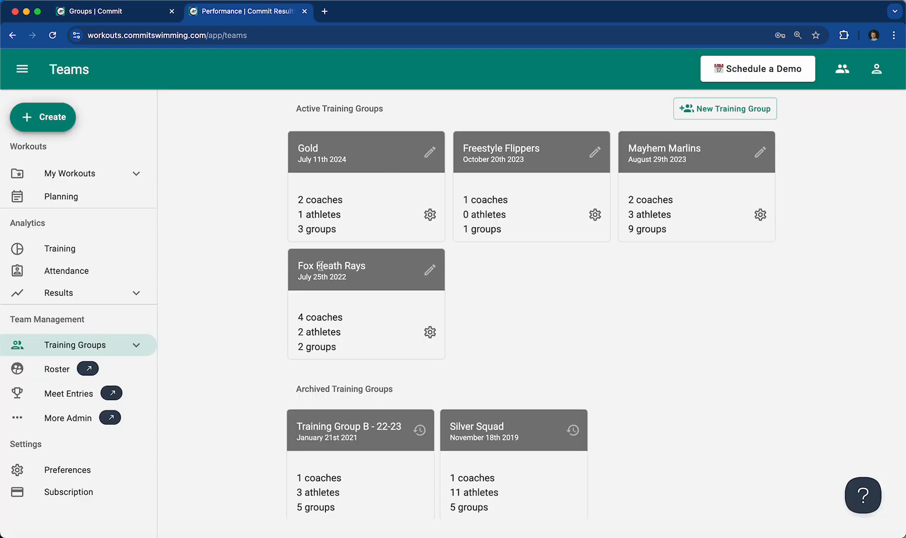
left_click(112, 18)
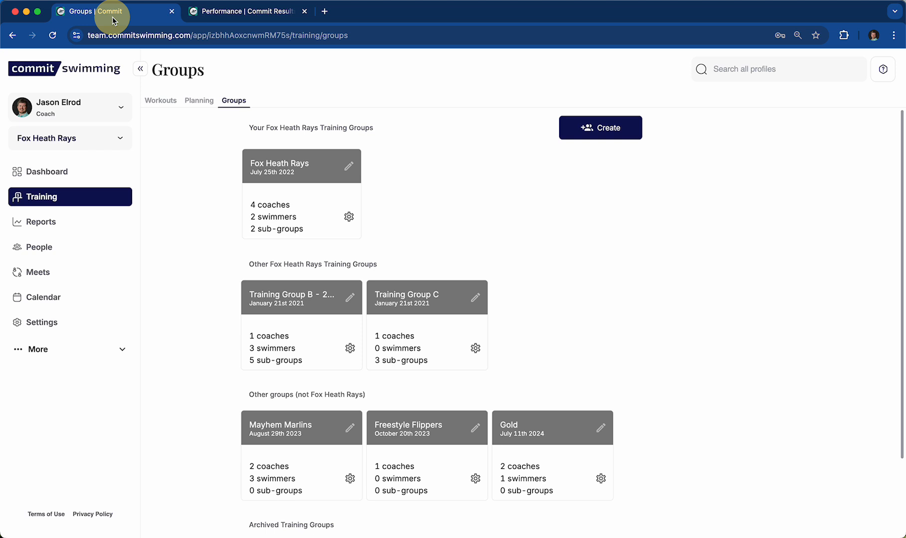
- Switch to the Mad Marlins team and compare its training groups with the ones on the old site
left_click(59, 147)
left_click(57, 204)
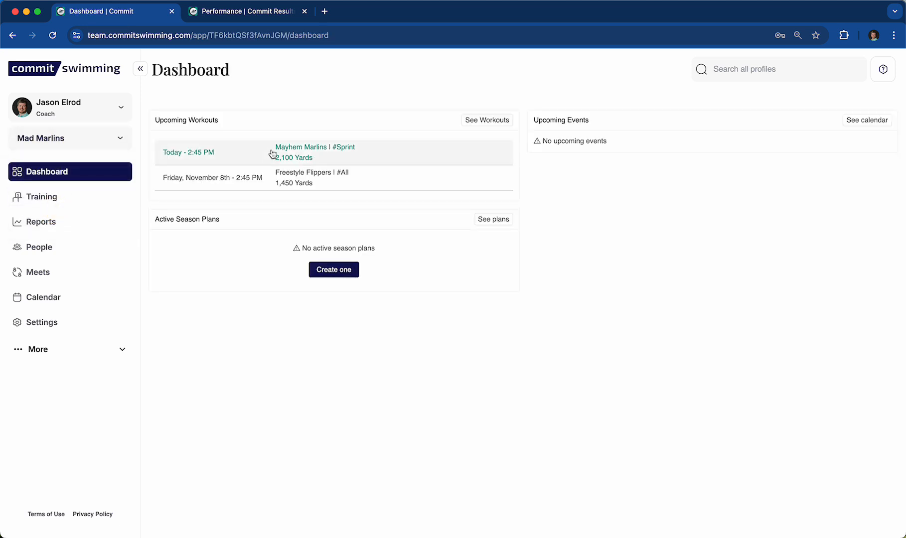
left_click(47, 199)
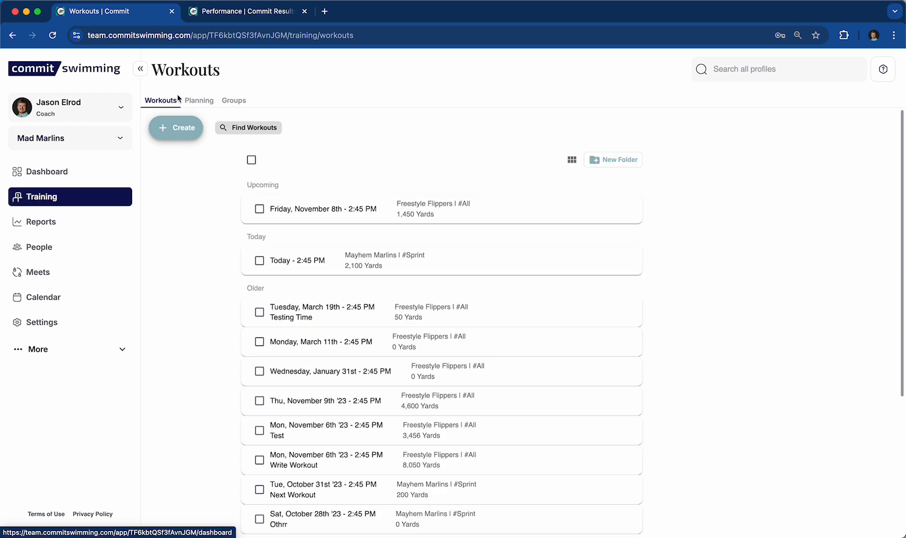
left_click(230, 107)
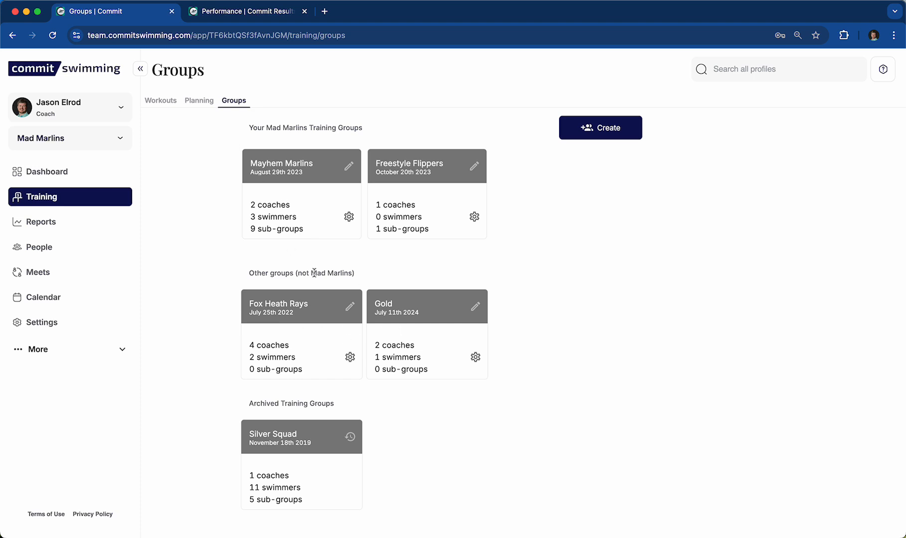
left_click_drag(310, 273, 351, 273)
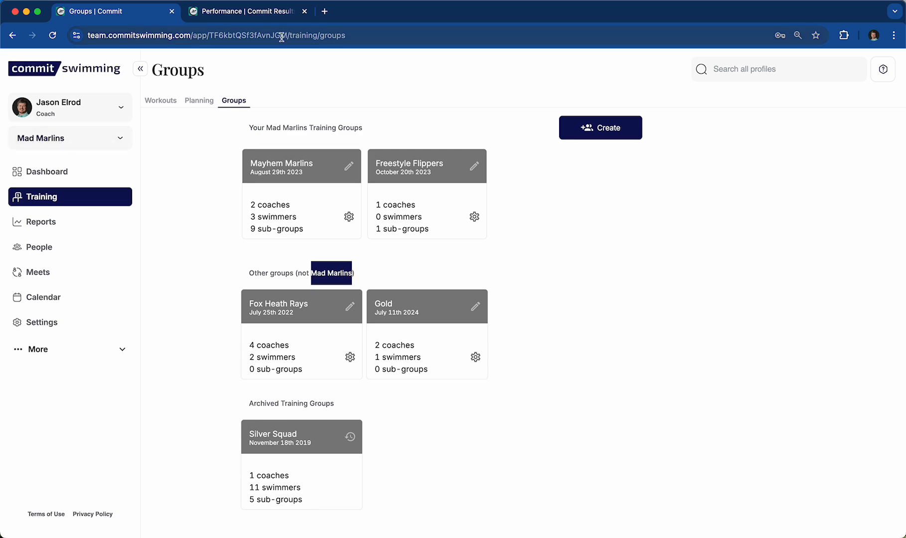
left_click(243, 11)
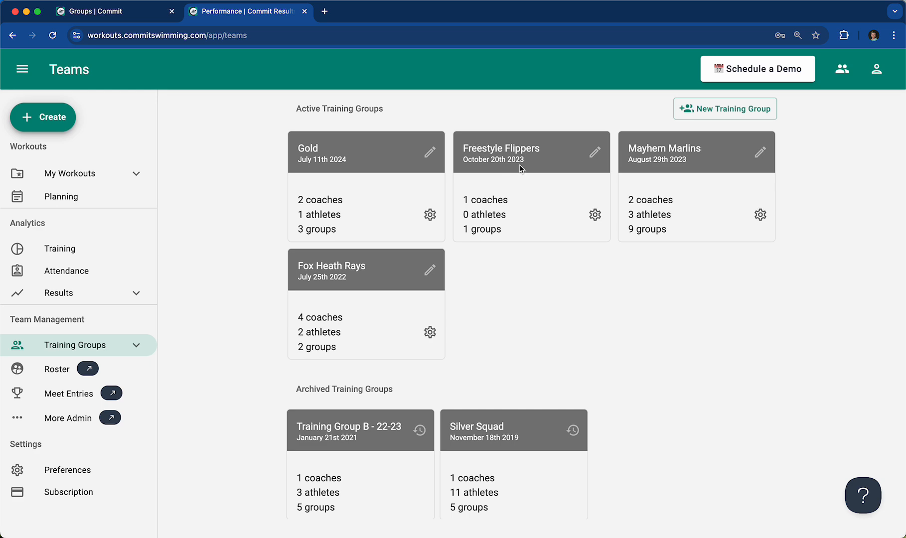
left_click(130, 12)
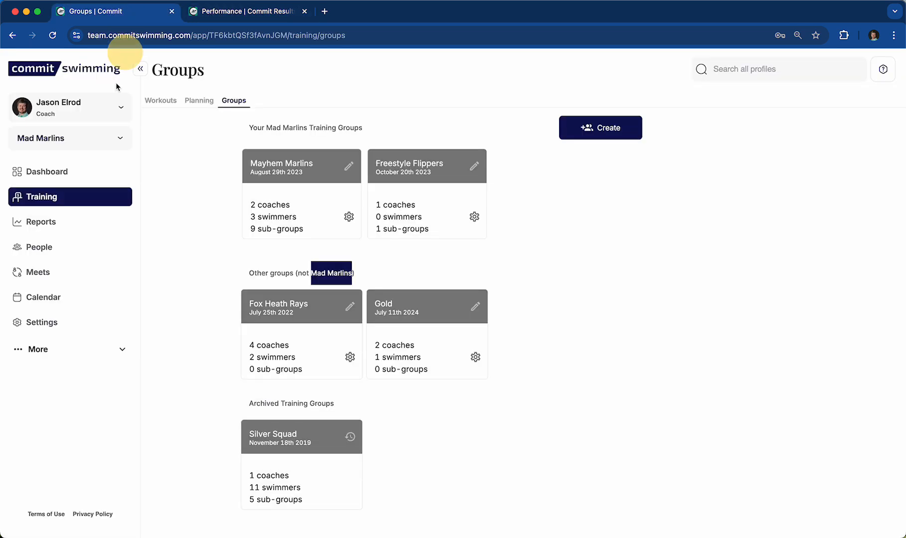
- Switch to the Gliding Whales team and view its workouts and training groups
left_click(75, 138)
left_click(28, 182)
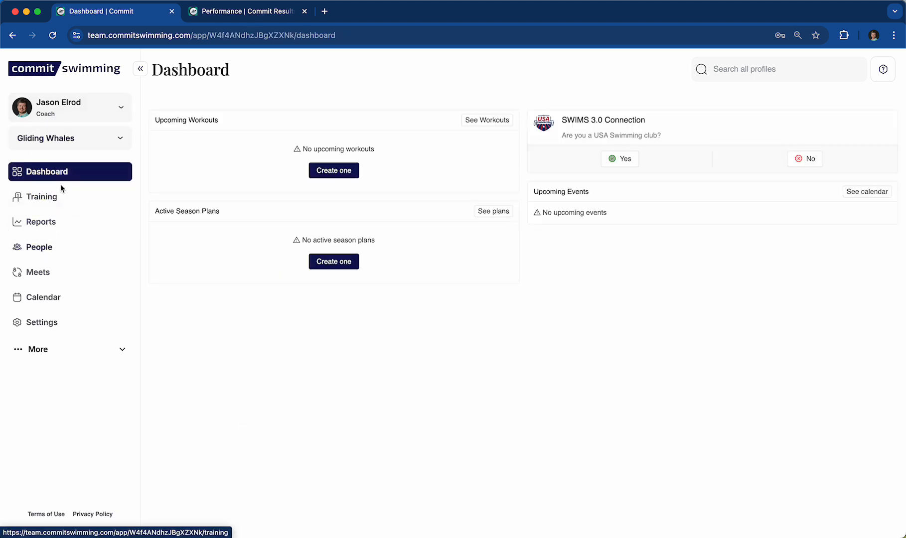
left_click(52, 202)
left_click(235, 100)
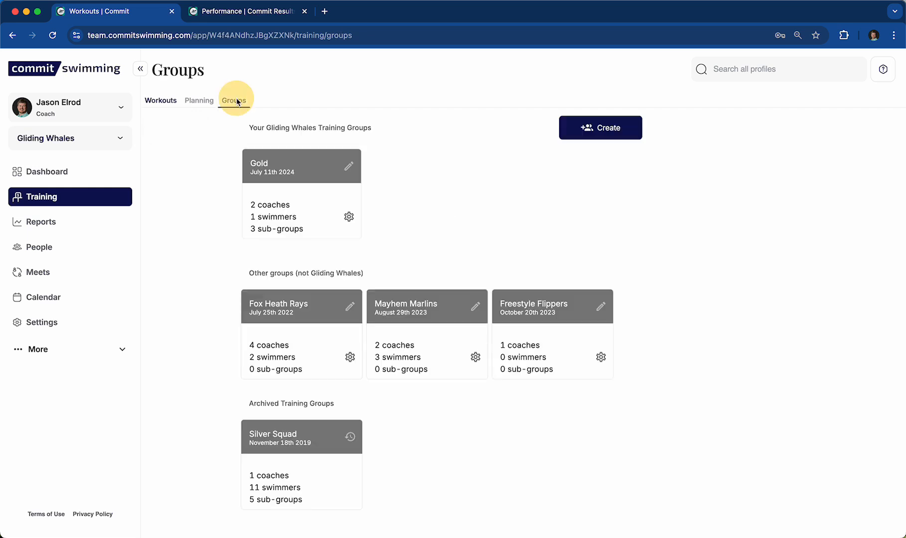
left_click(170, 111)
left_click(235, 100)
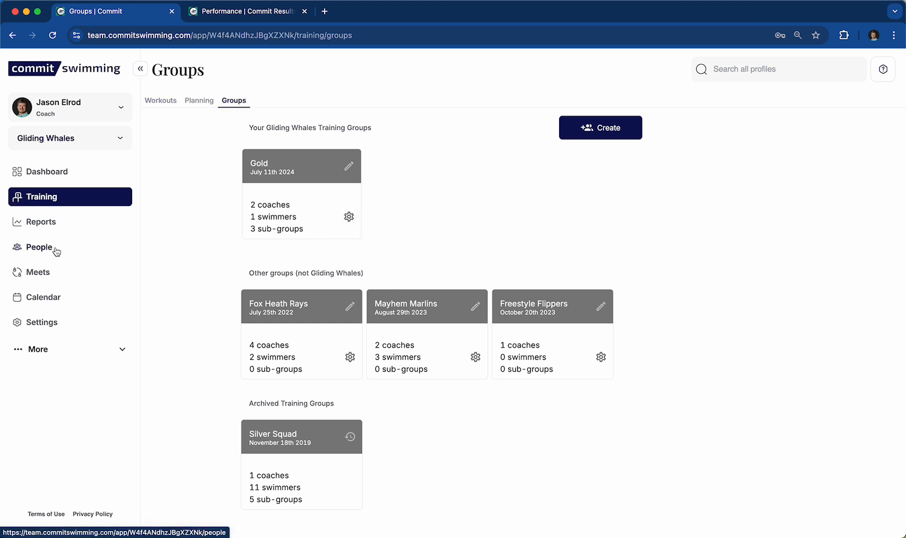
- View the teams that can be chosen in place of Gliding Whales without changing the team
left_click(58, 138)
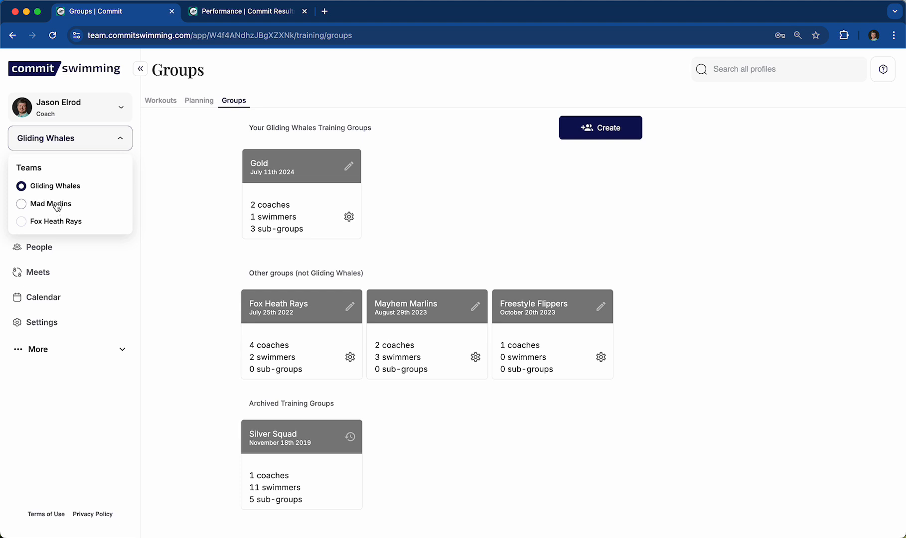
left_click(178, 187)
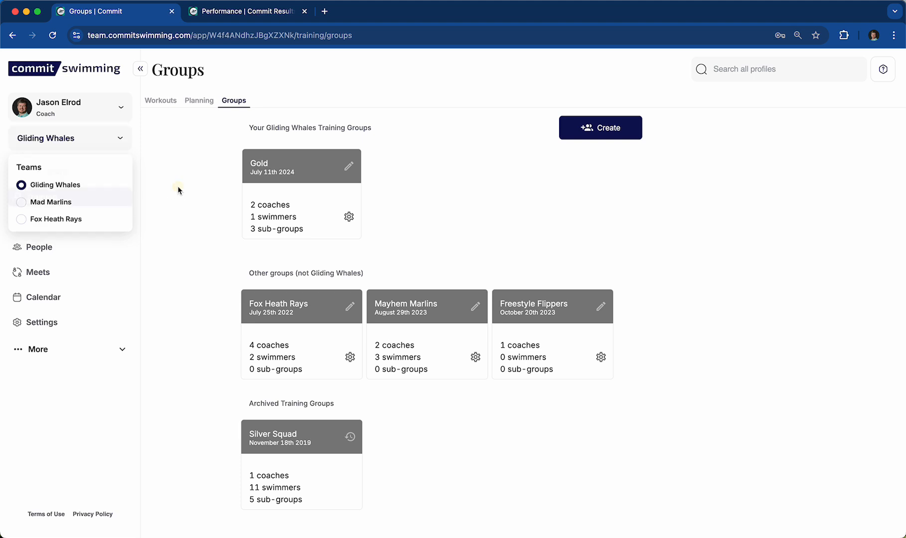
left_click(72, 138)
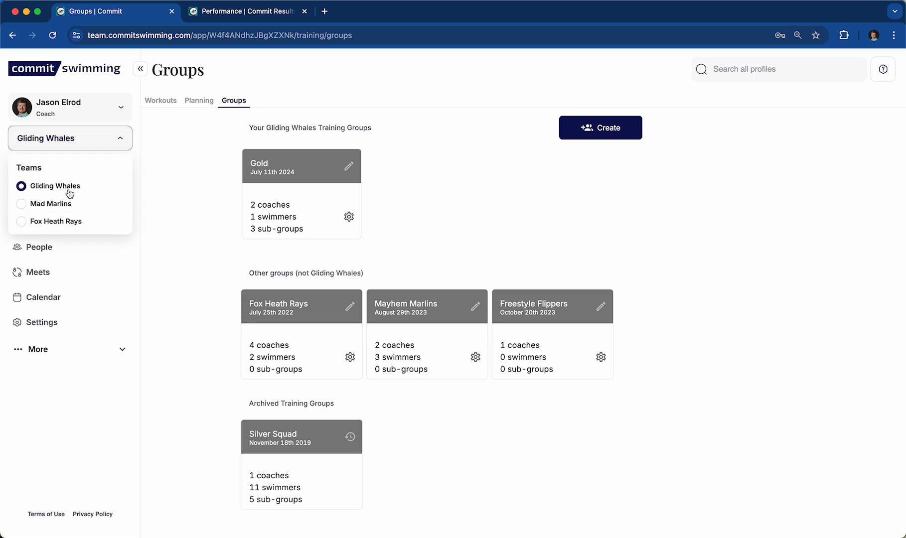
- View the Gliding Whales' active swimmer roster and its coaching staff
left_click(145, 195)
left_click(75, 253)
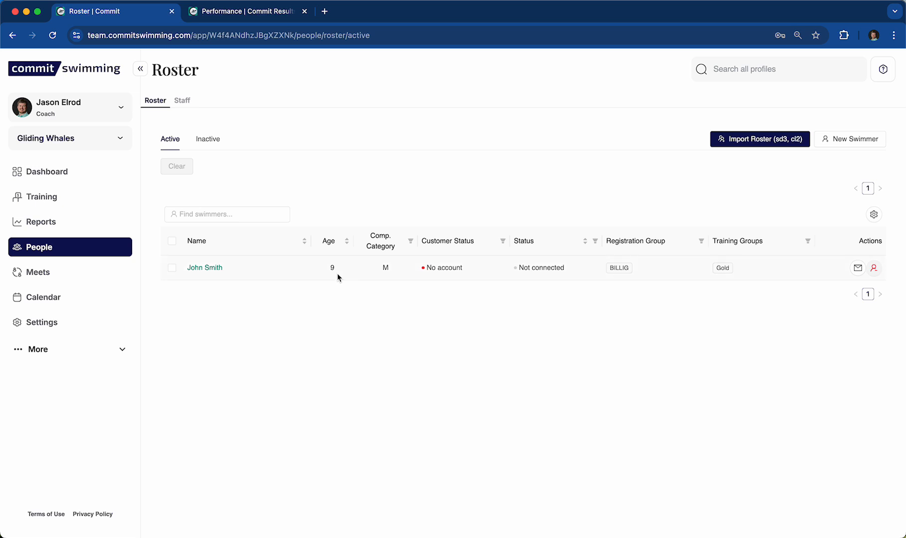
left_click(182, 101)
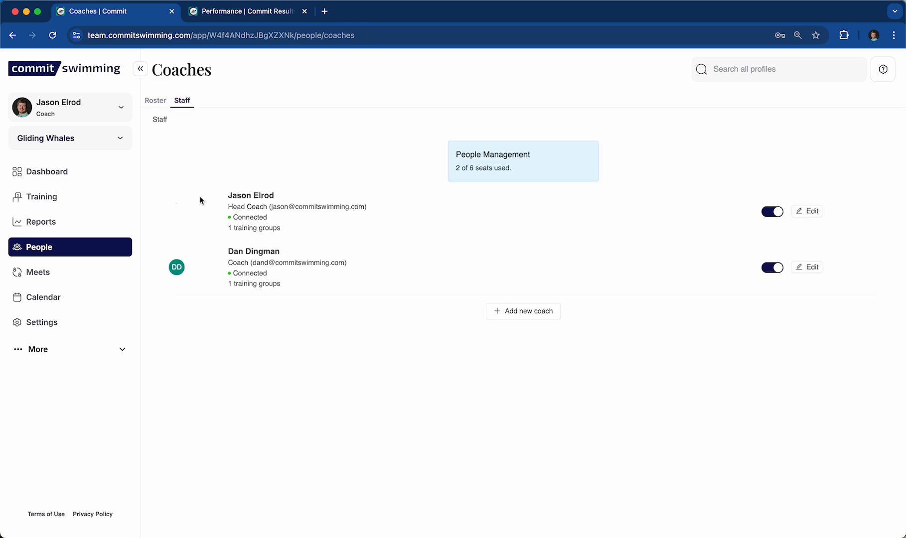
- Switch to the Fox Heath Rays team and view its swimmer roster and coaching staff
left_click(52, 140)
left_click(55, 223)
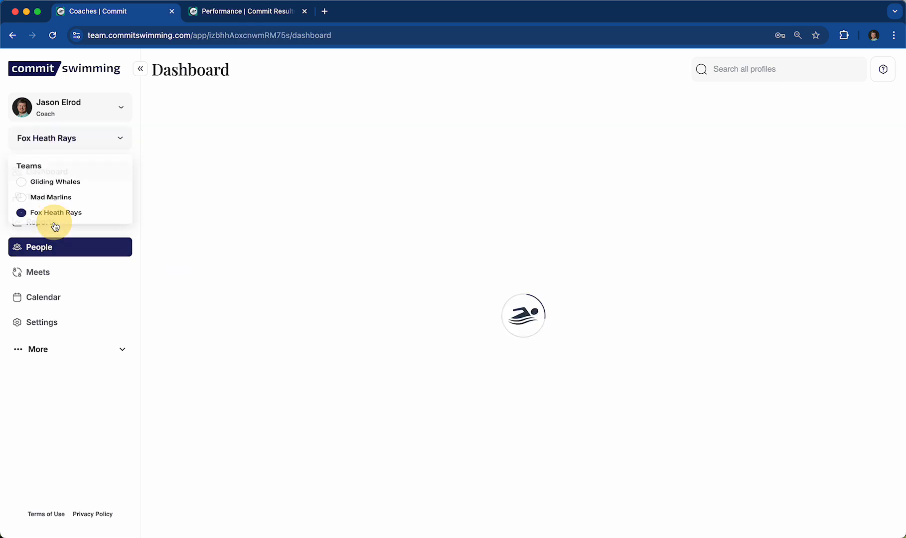
left_click(48, 252)
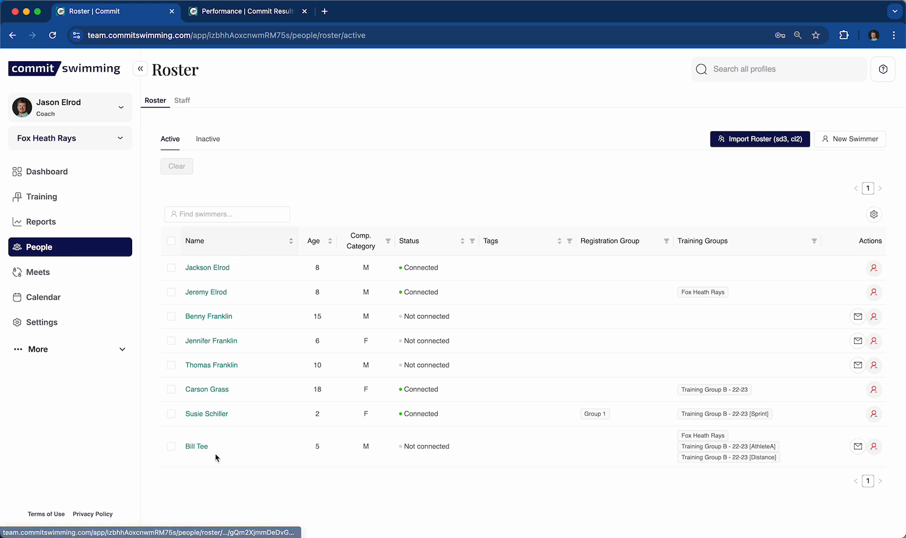
left_click(178, 102)
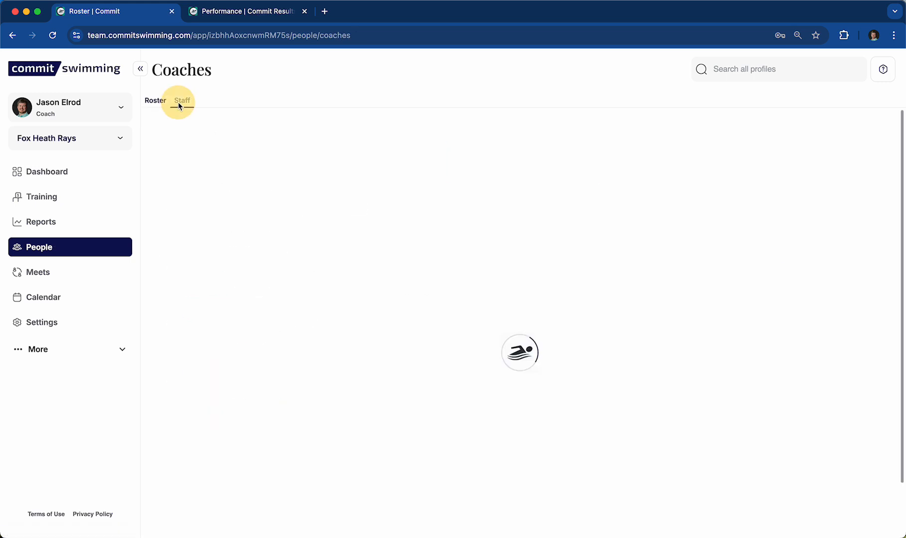
- View the Fox Heath Rays' workouts and training reports
left_click(56, 196)
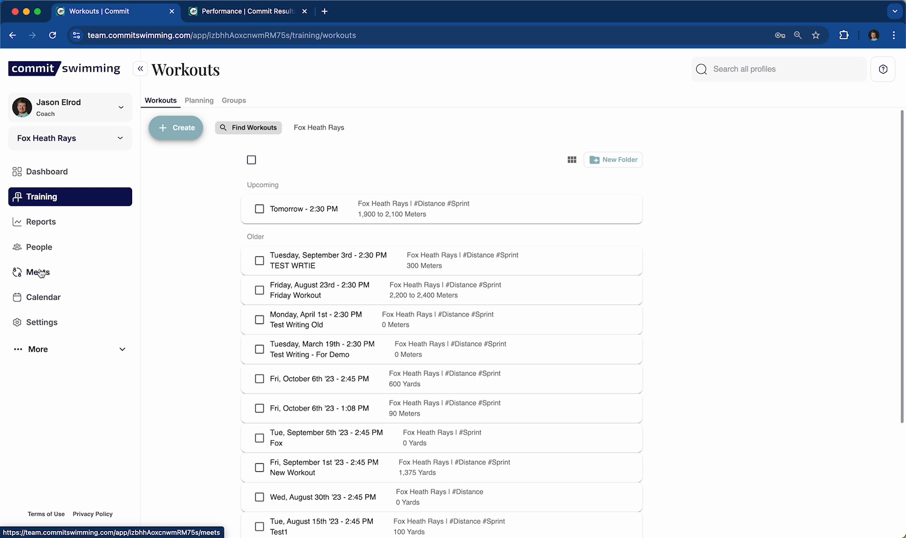
left_click(43, 222)
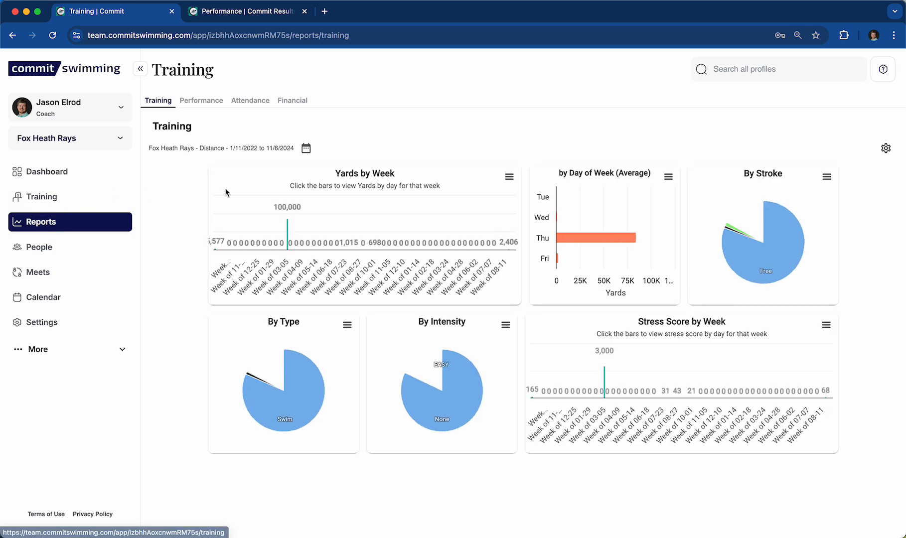